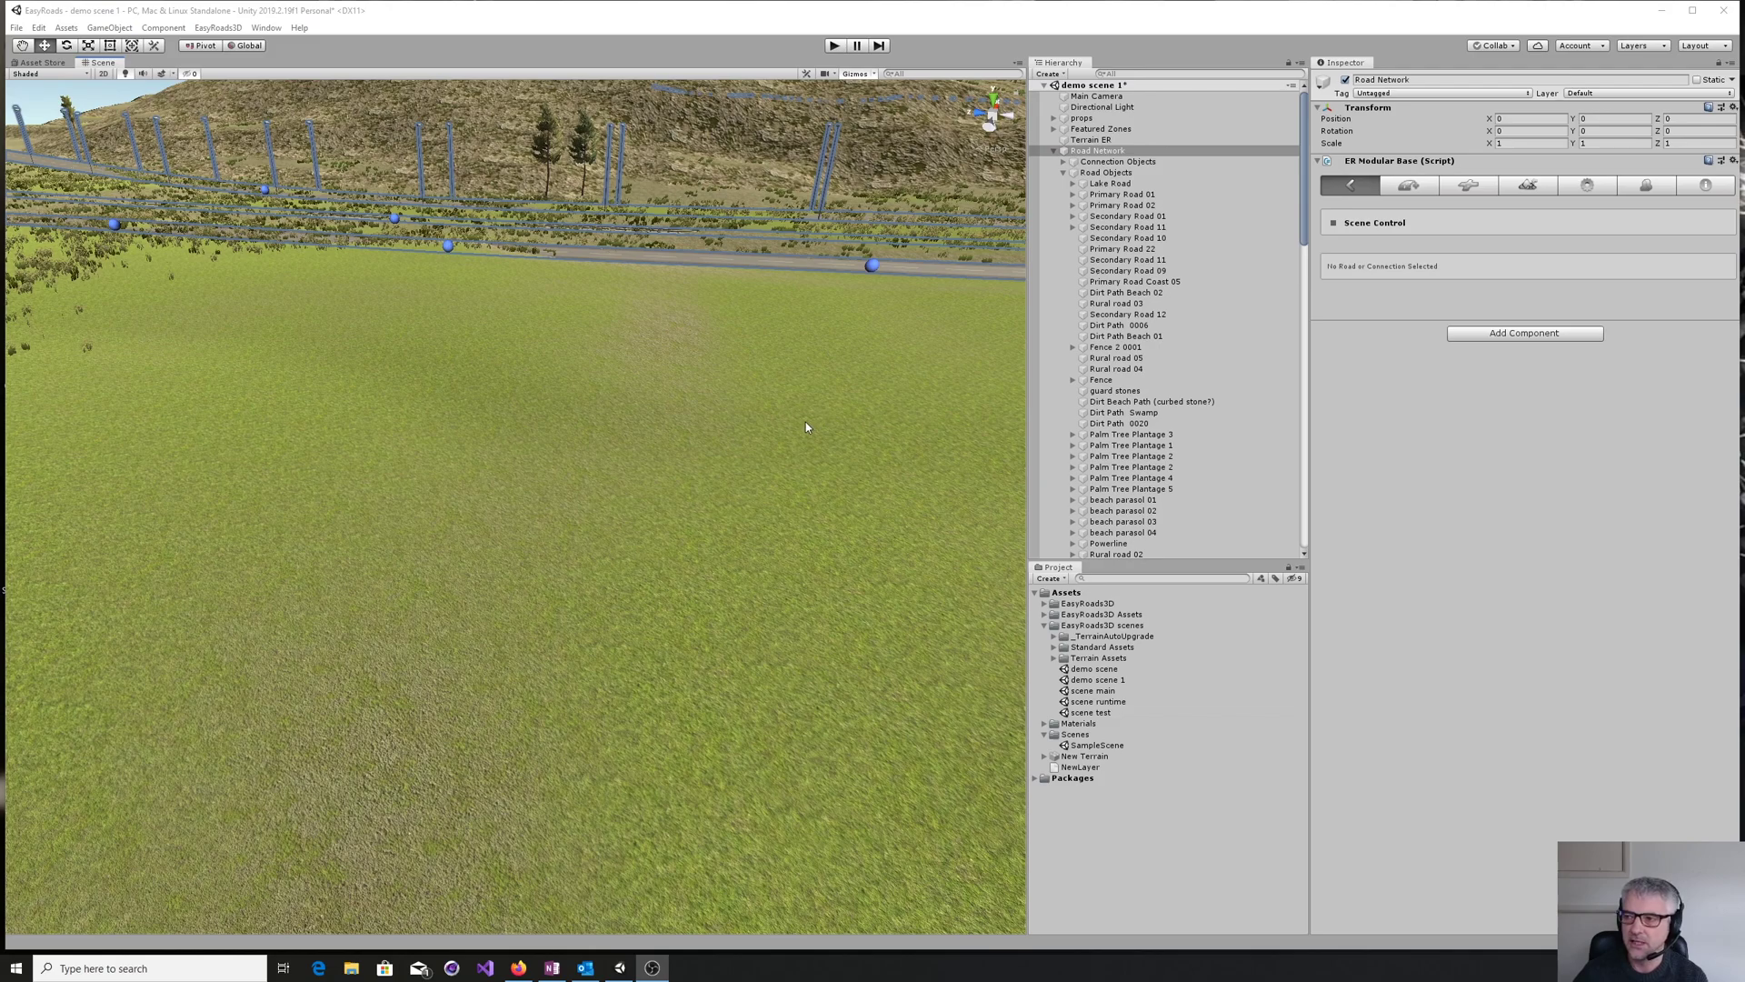
- Collapse the Road Network entry in the Hierarchy so its children are hidden
{"action": "left_click", "coordinate": [1054, 152]}
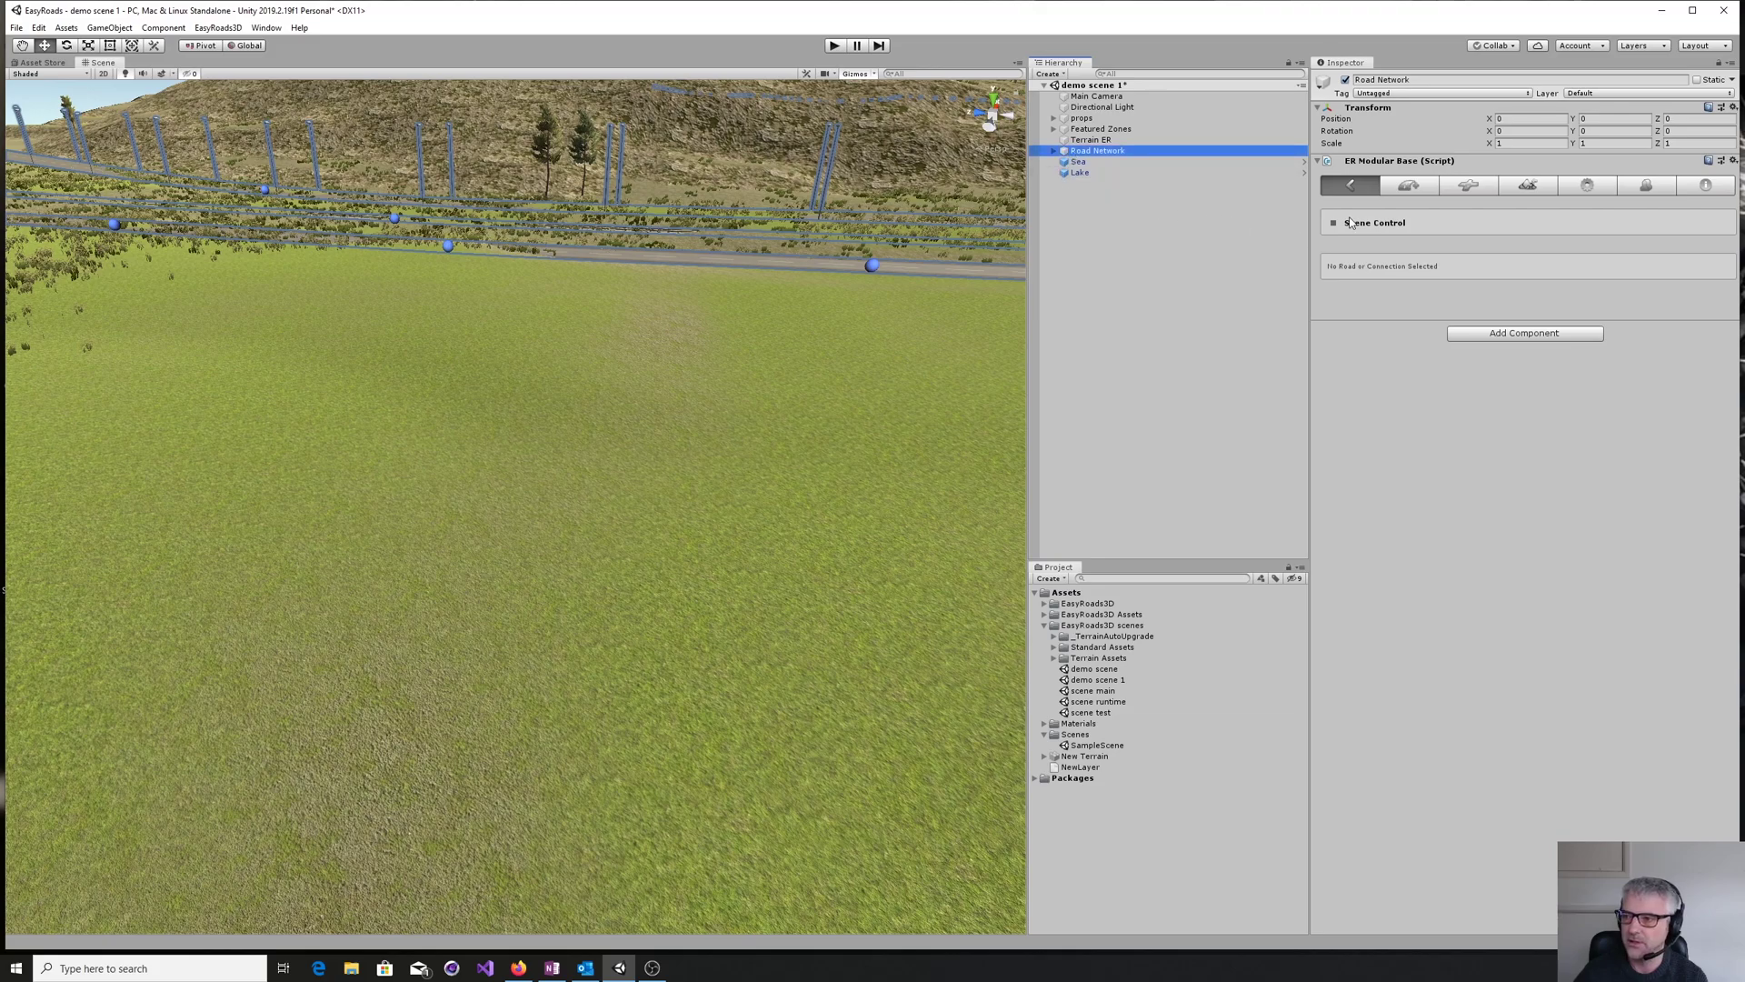
- Start a new road of type 13. Dirt Track Swamp, auto-named Dirt Track Swamp 002
{"action": "left_click", "coordinate": [1418, 188]}
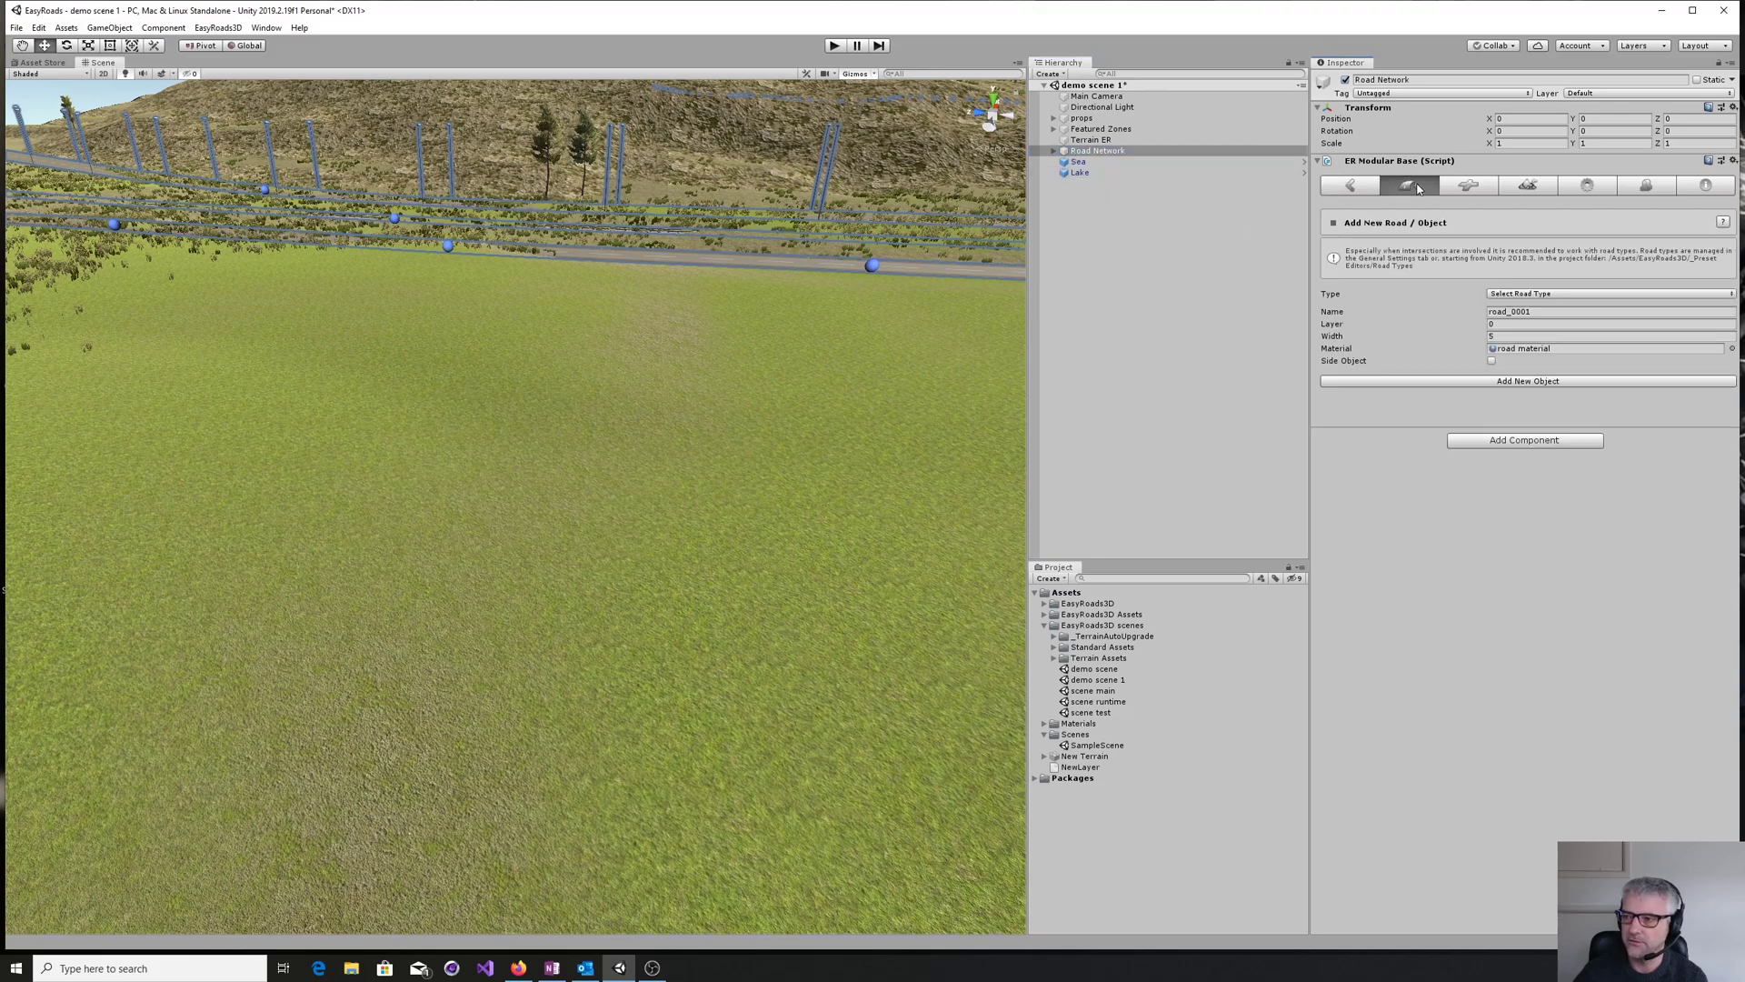
{"action": "left_click", "coordinate": [1525, 295]}
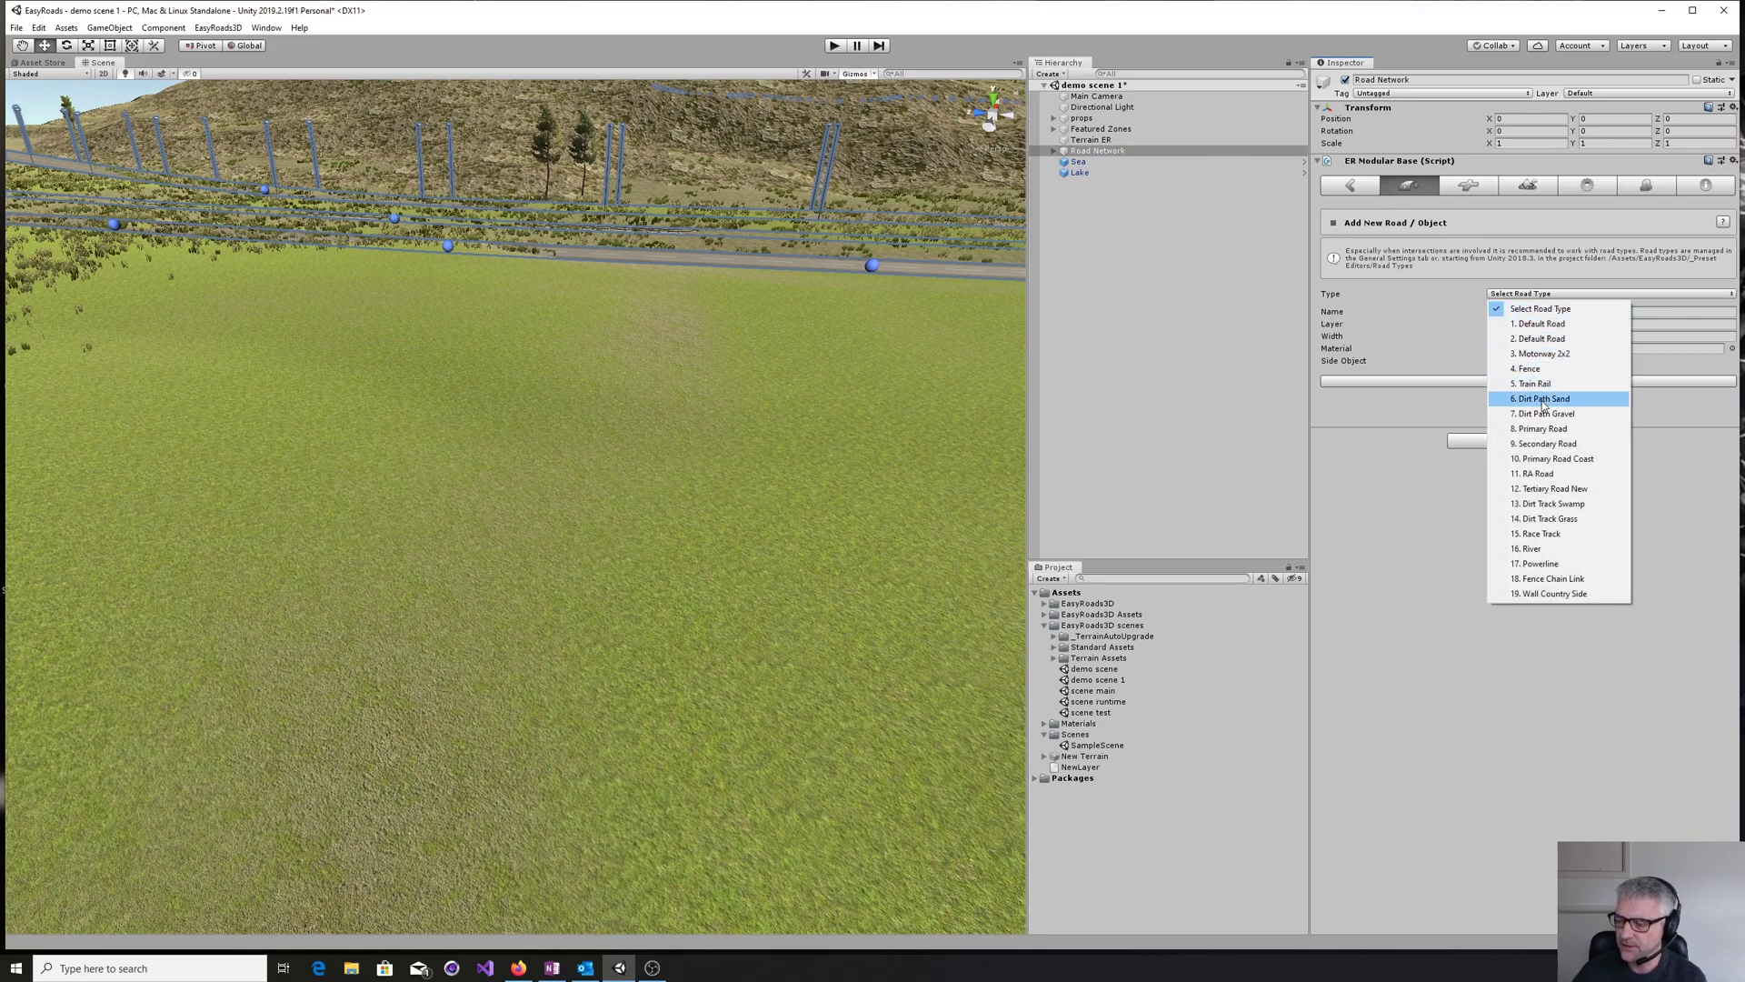
{"action": "left_click", "coordinate": [1565, 505]}
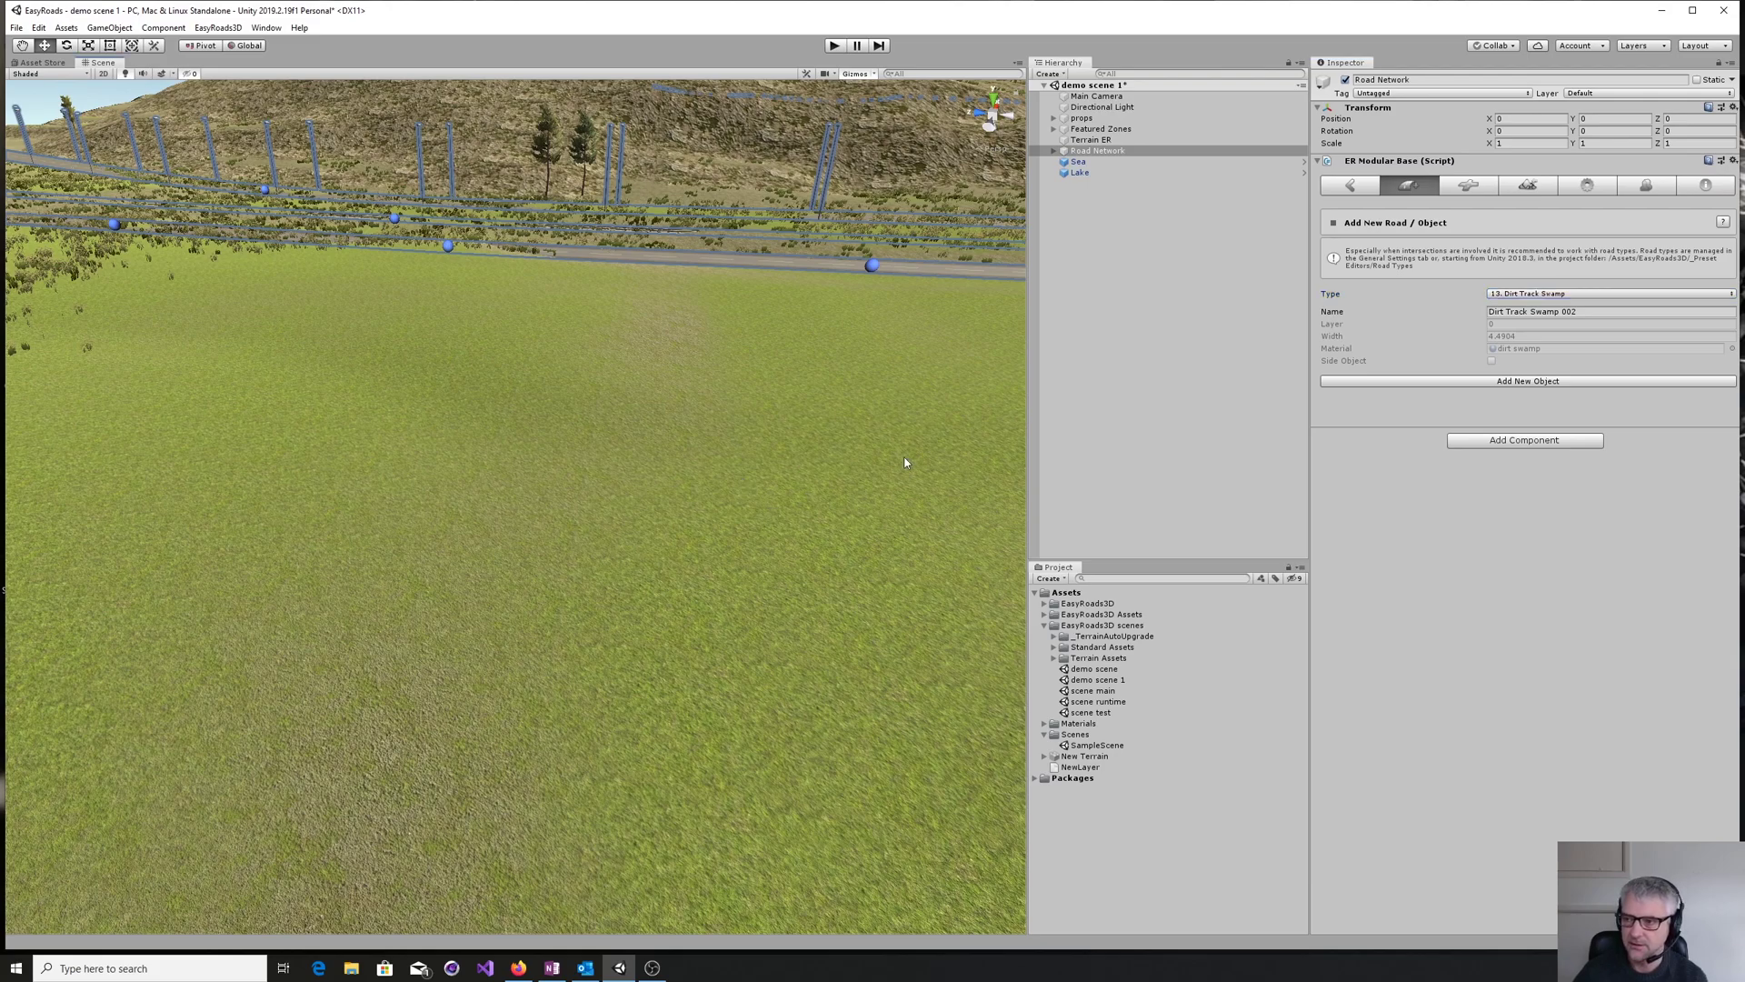
- Create Dirt Track Swamp 002 with two markers on the grassy terrain
{"action": "left_click", "coordinate": [1484, 382]}
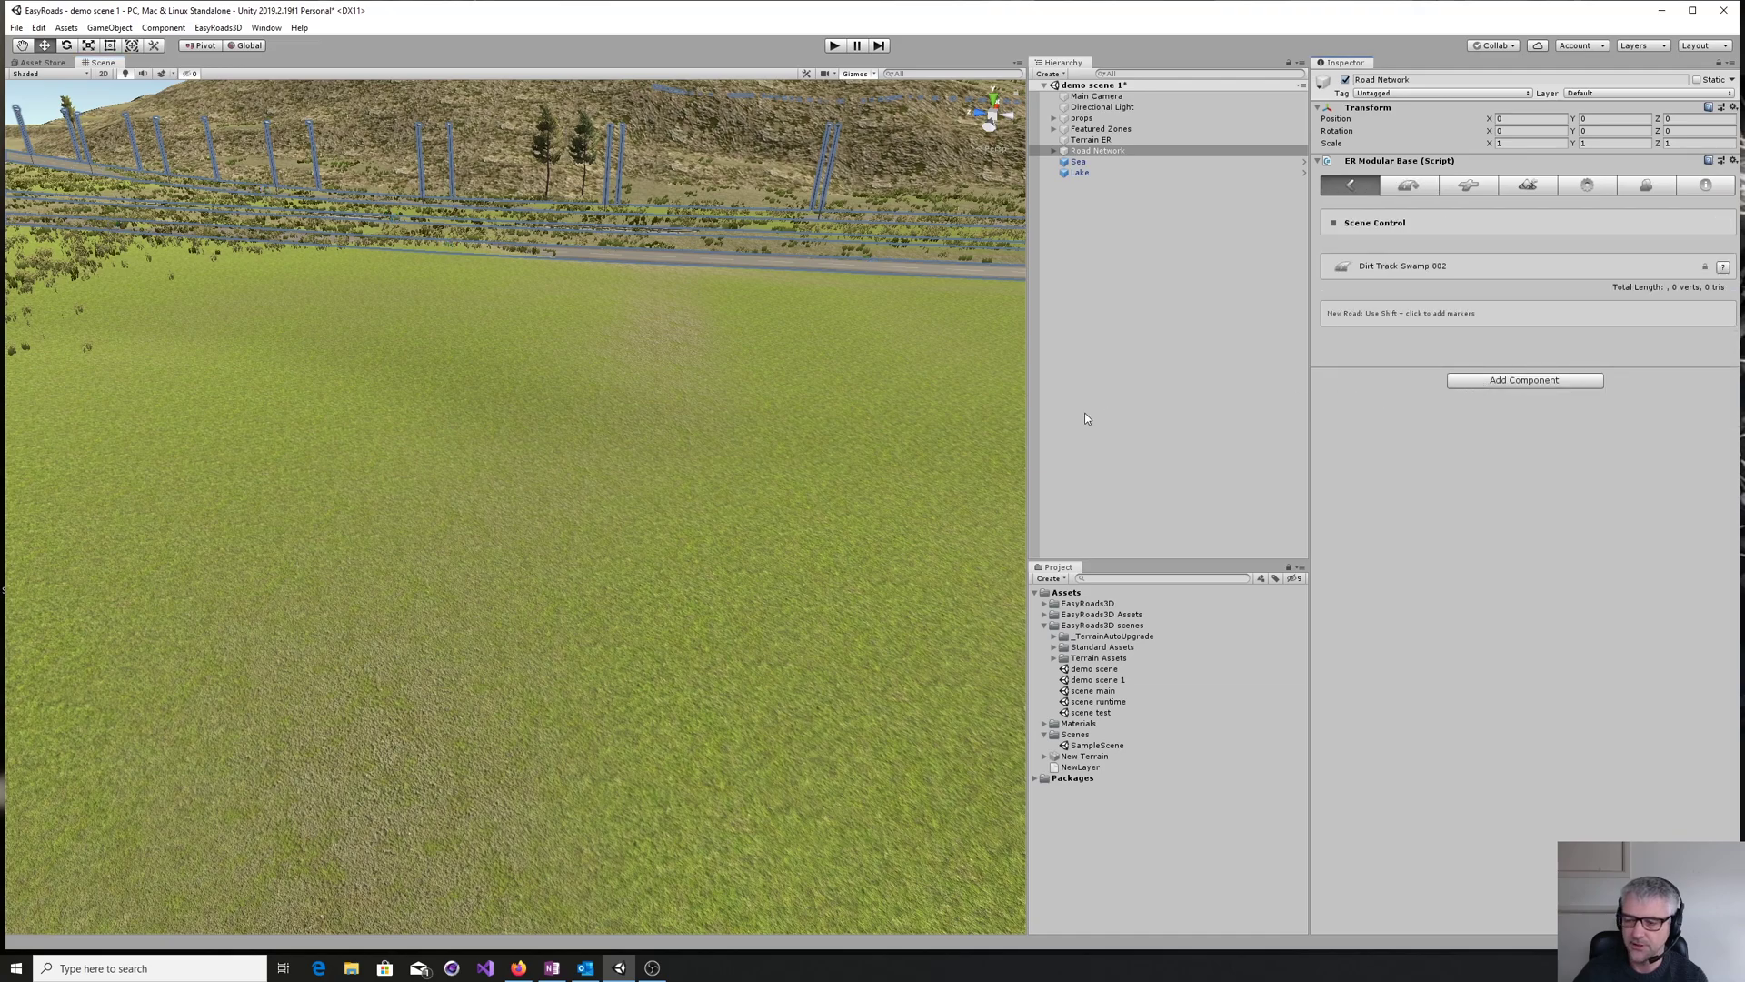
{"action": "left_click", "coordinate": [749, 545], "text": "shift"}
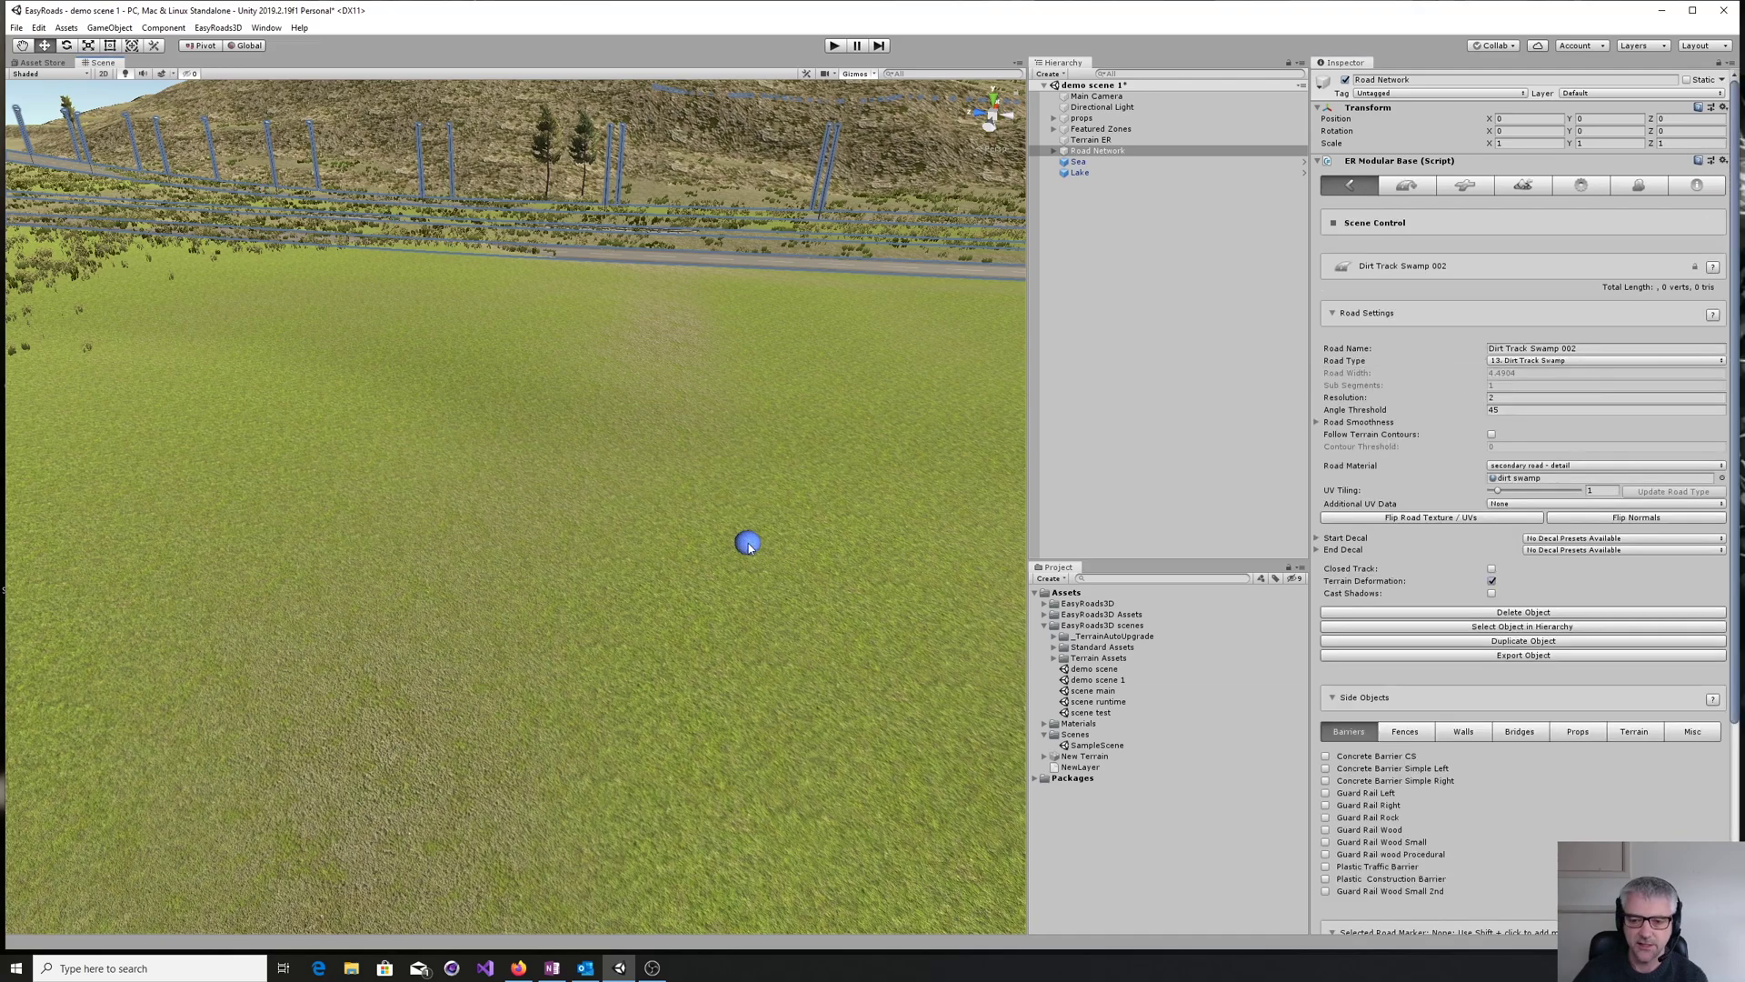
{"action": "left_click", "coordinate": [438, 549], "text": "shift"}
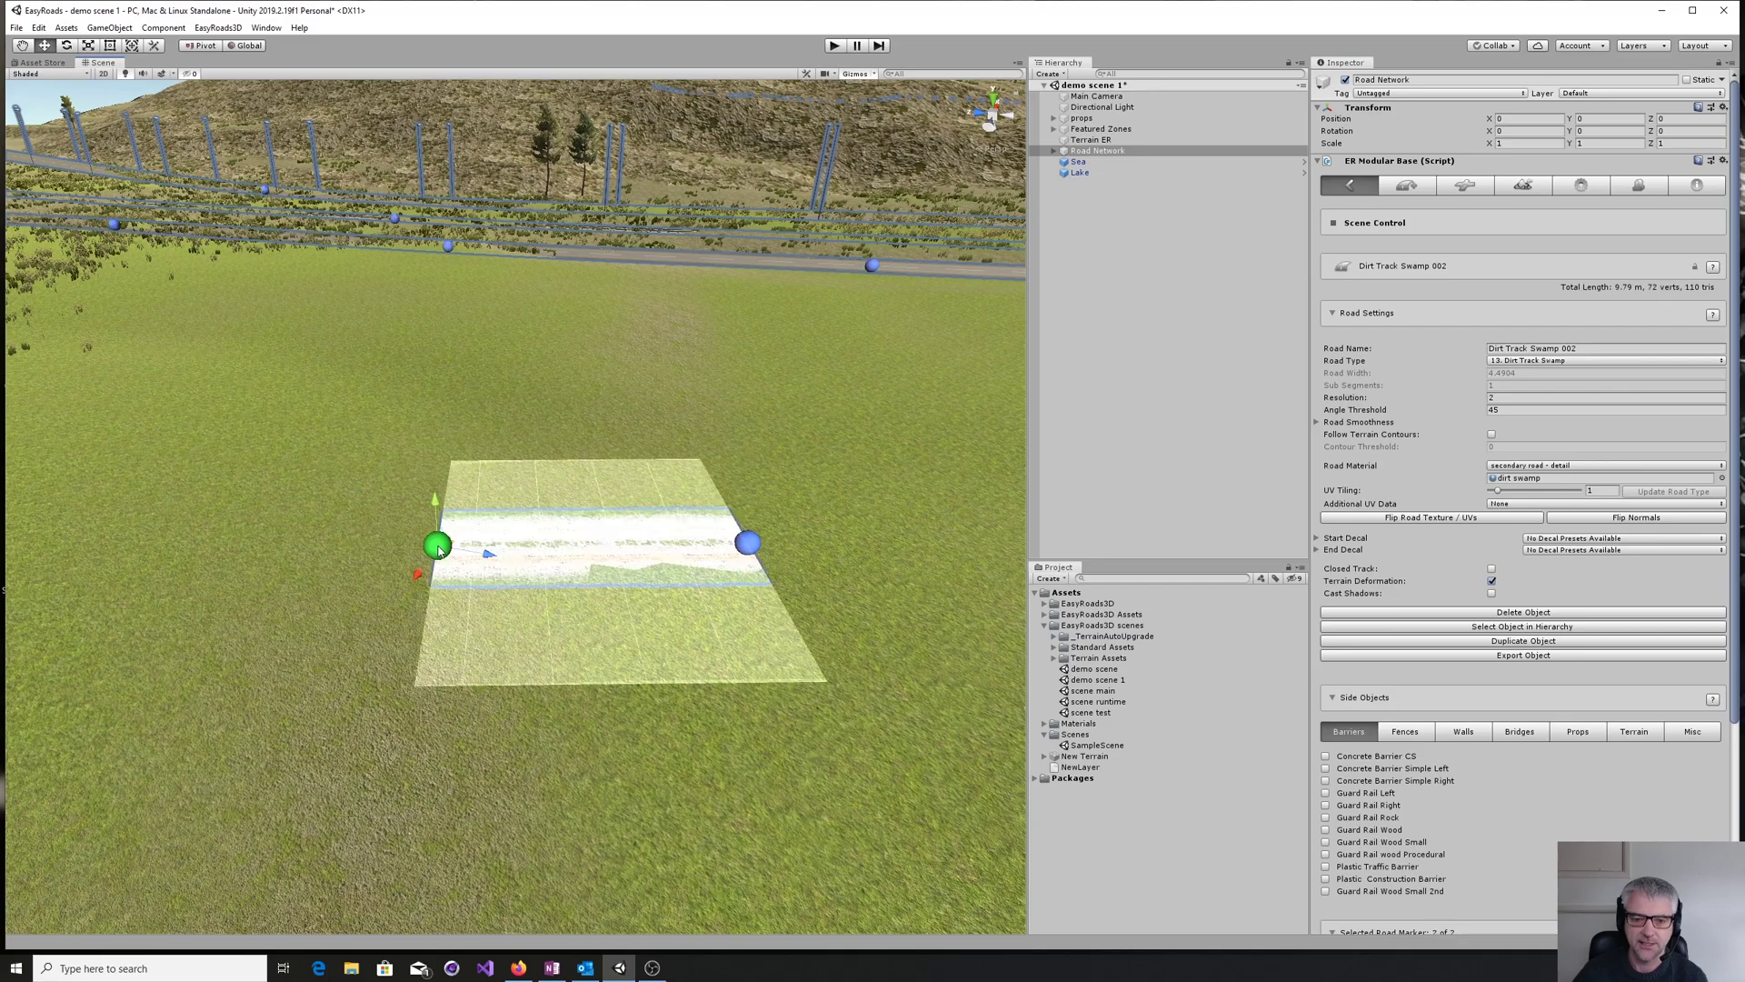
{"action": "left_click", "coordinate": [520, 717]}
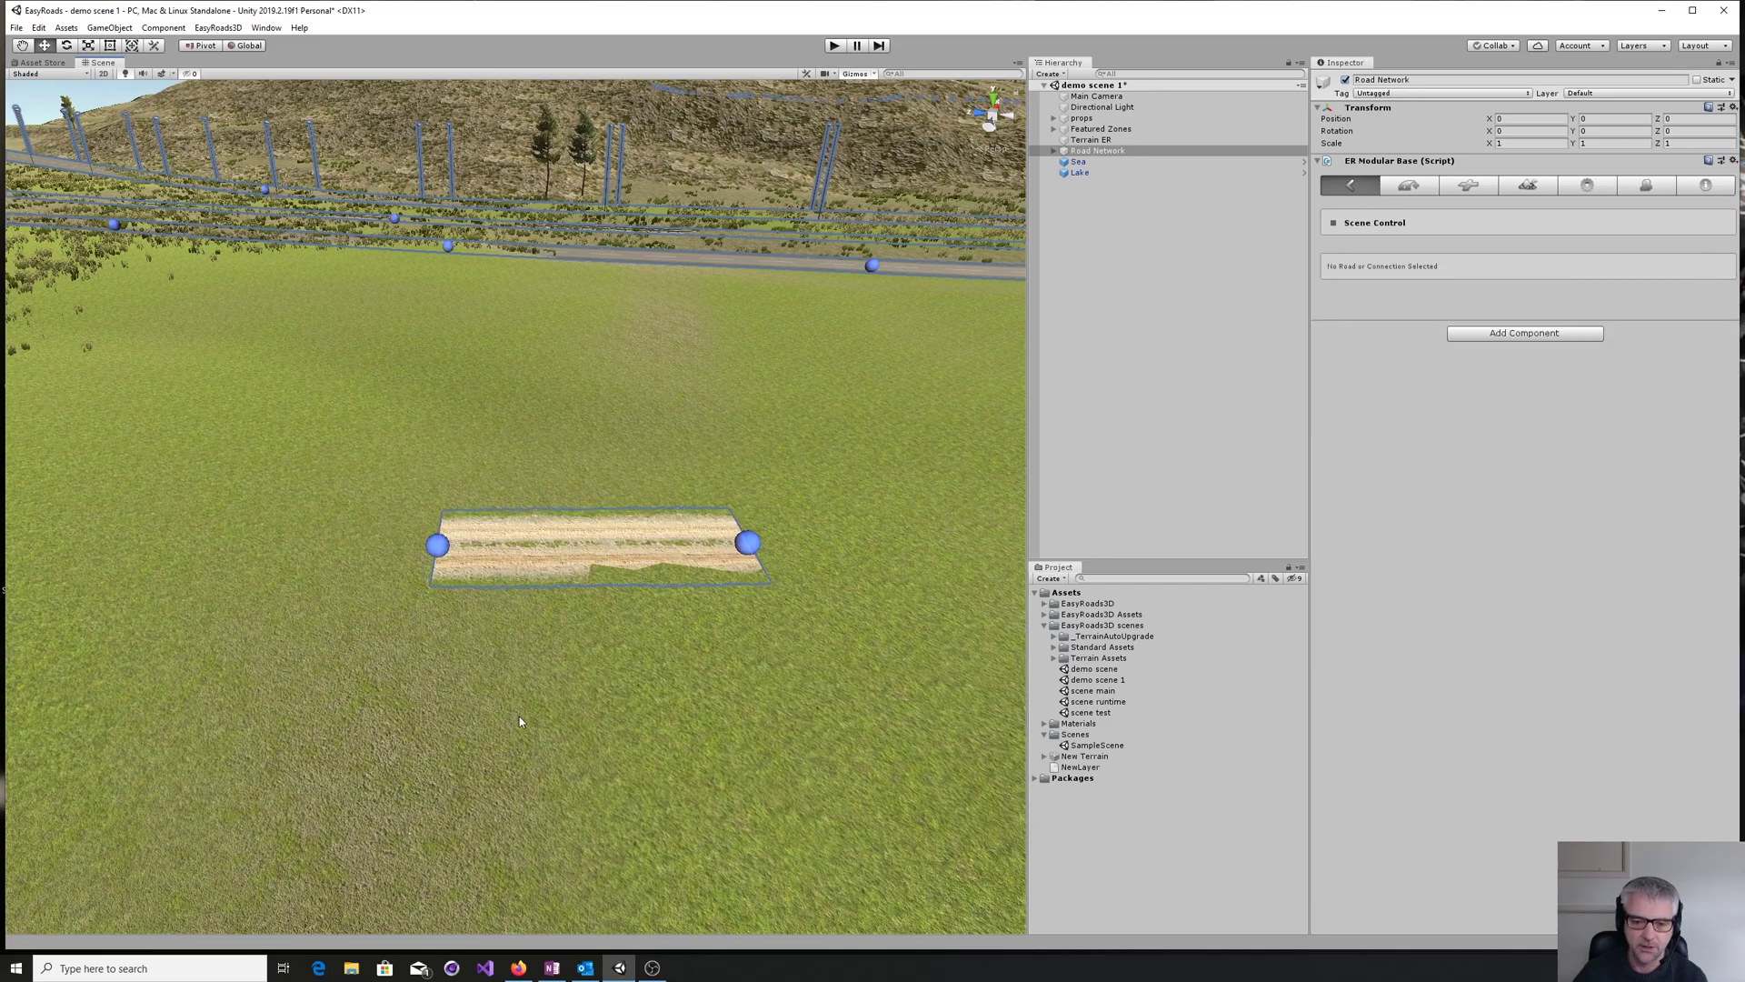
{"action": "left_click", "coordinate": [491, 625]}
{"action": "right_click_drag", "start_coordinate": [536, 626], "coordinate": [657, 618]}
{"action": "left_click", "coordinate": [658, 619]}
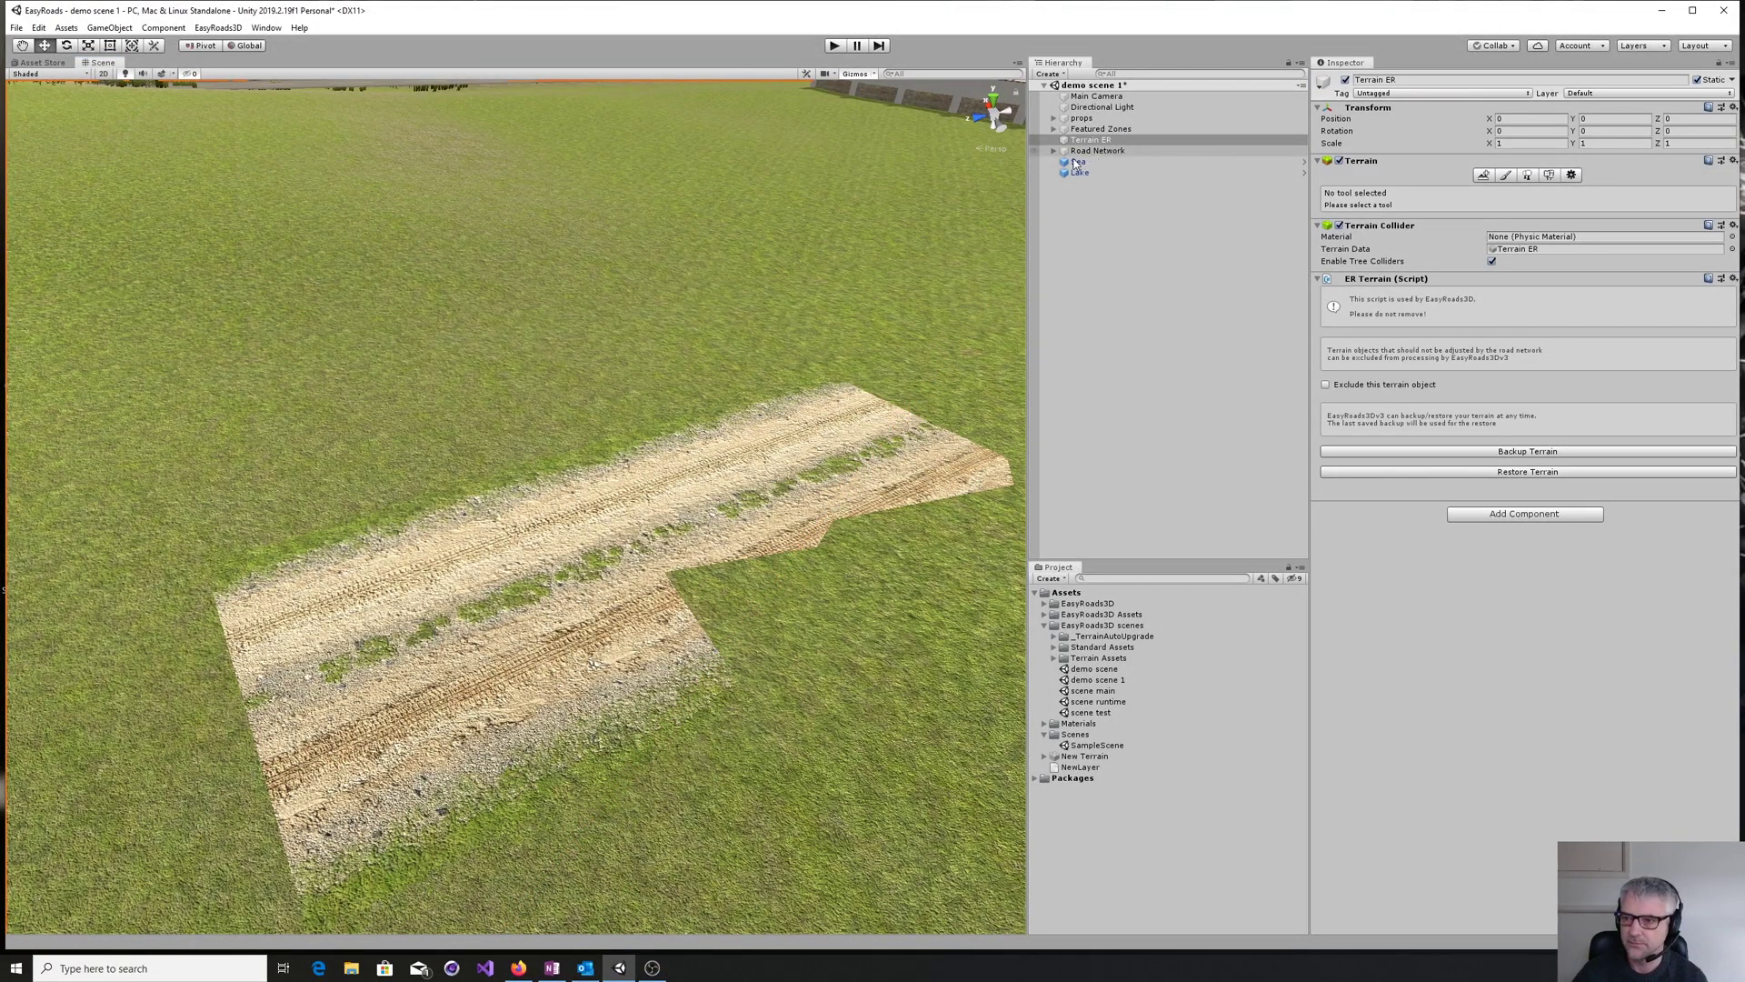
- Drag the swamp track's end marker up and to the left to reshape it
{"action": "left_click", "coordinate": [710, 470]}
{"action": "scroll", "coordinate": [1273, 346], "scroll_direction": "up", "scroll_amount": 5}
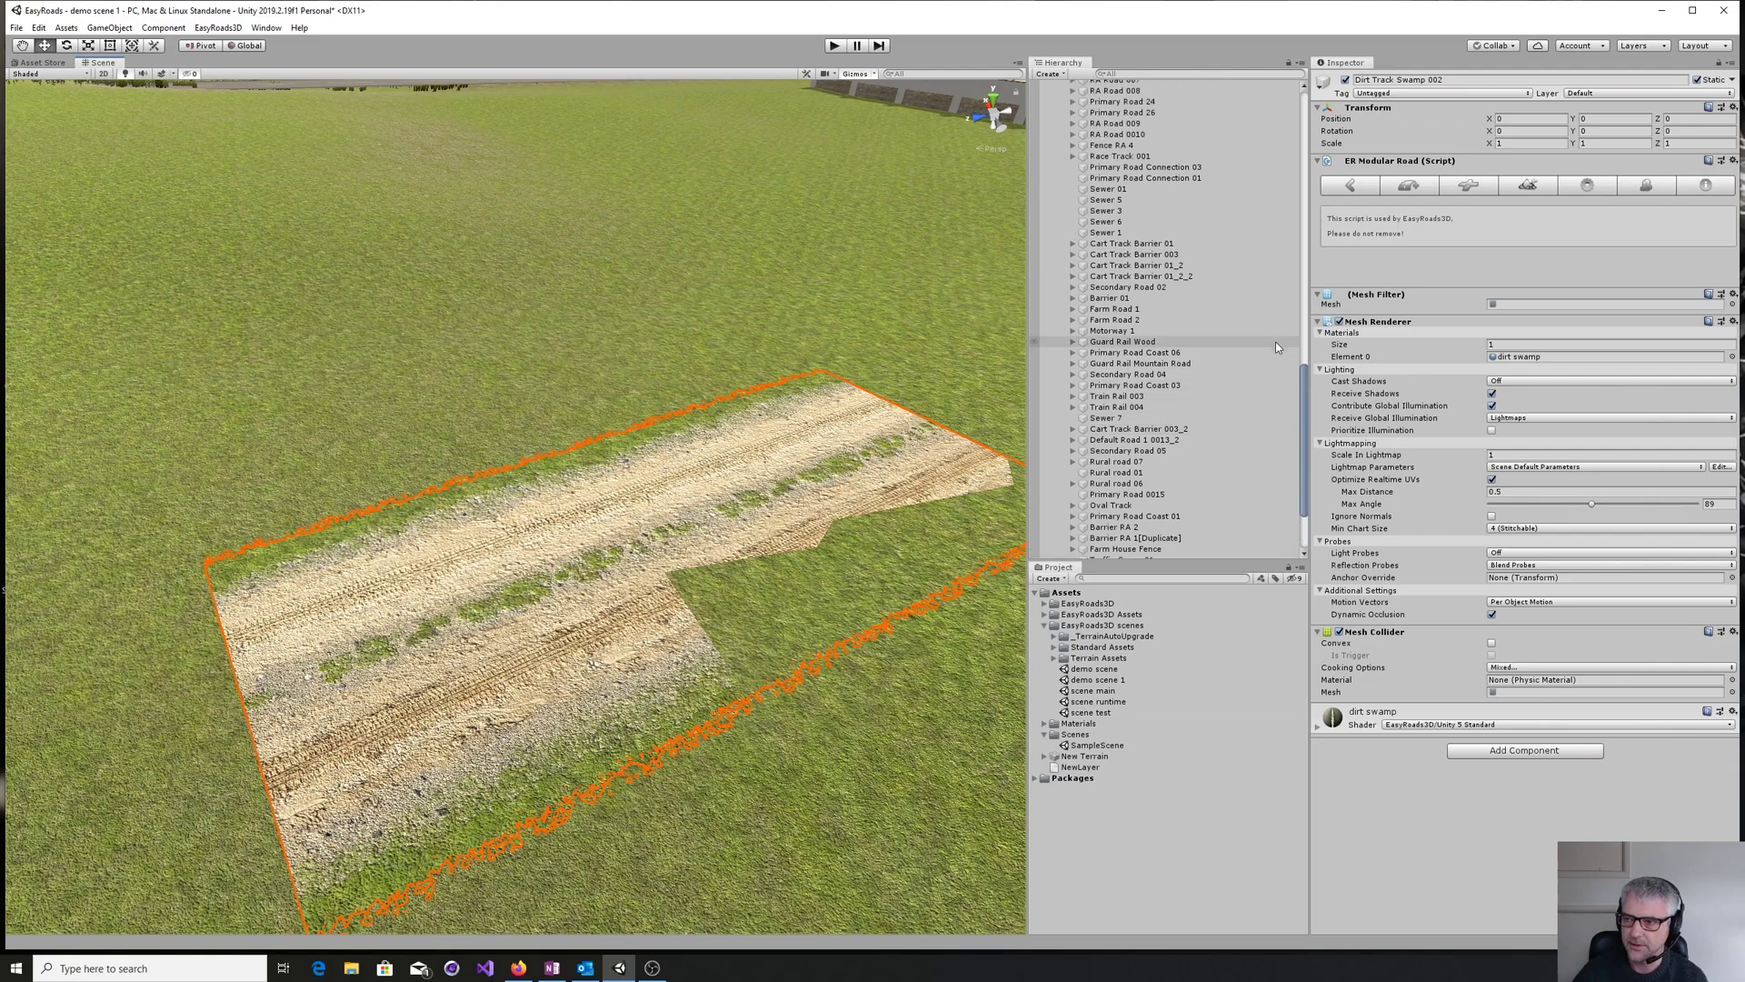
{"action": "scroll", "coordinate": [1275, 343], "scroll_direction": "up", "scroll_amount": 5}
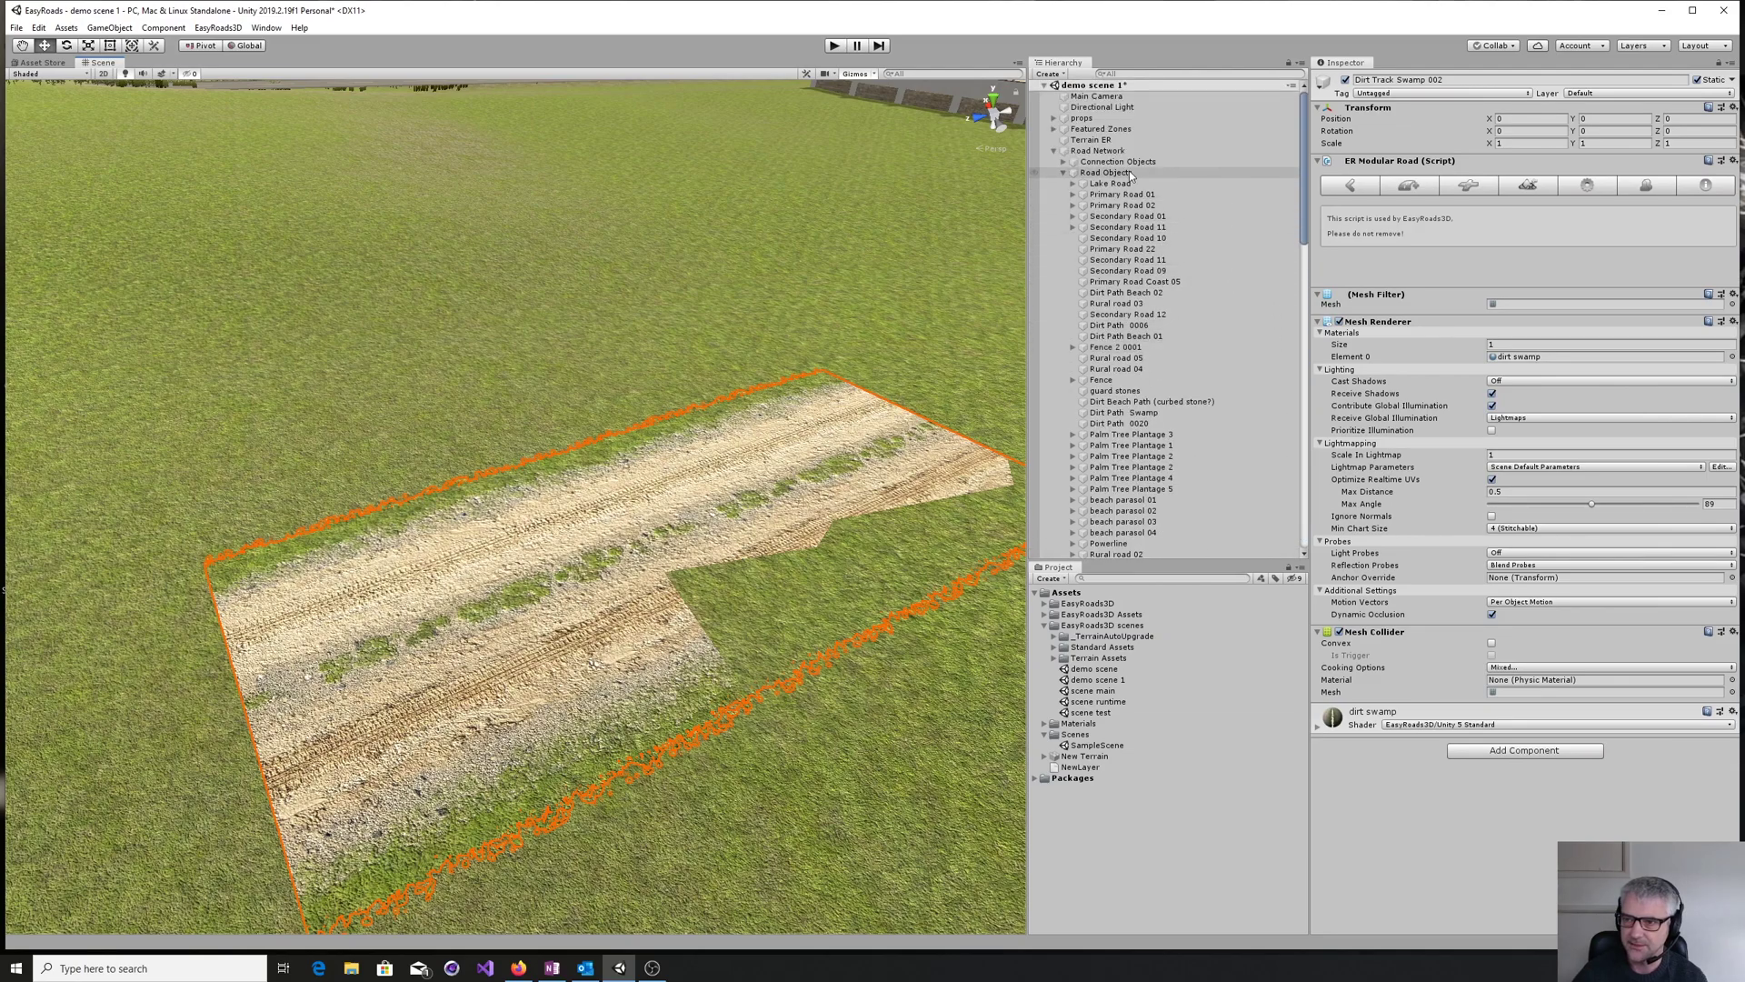
{"action": "left_click", "coordinate": [1111, 153]}
{"action": "left_click", "coordinate": [244, 706]}
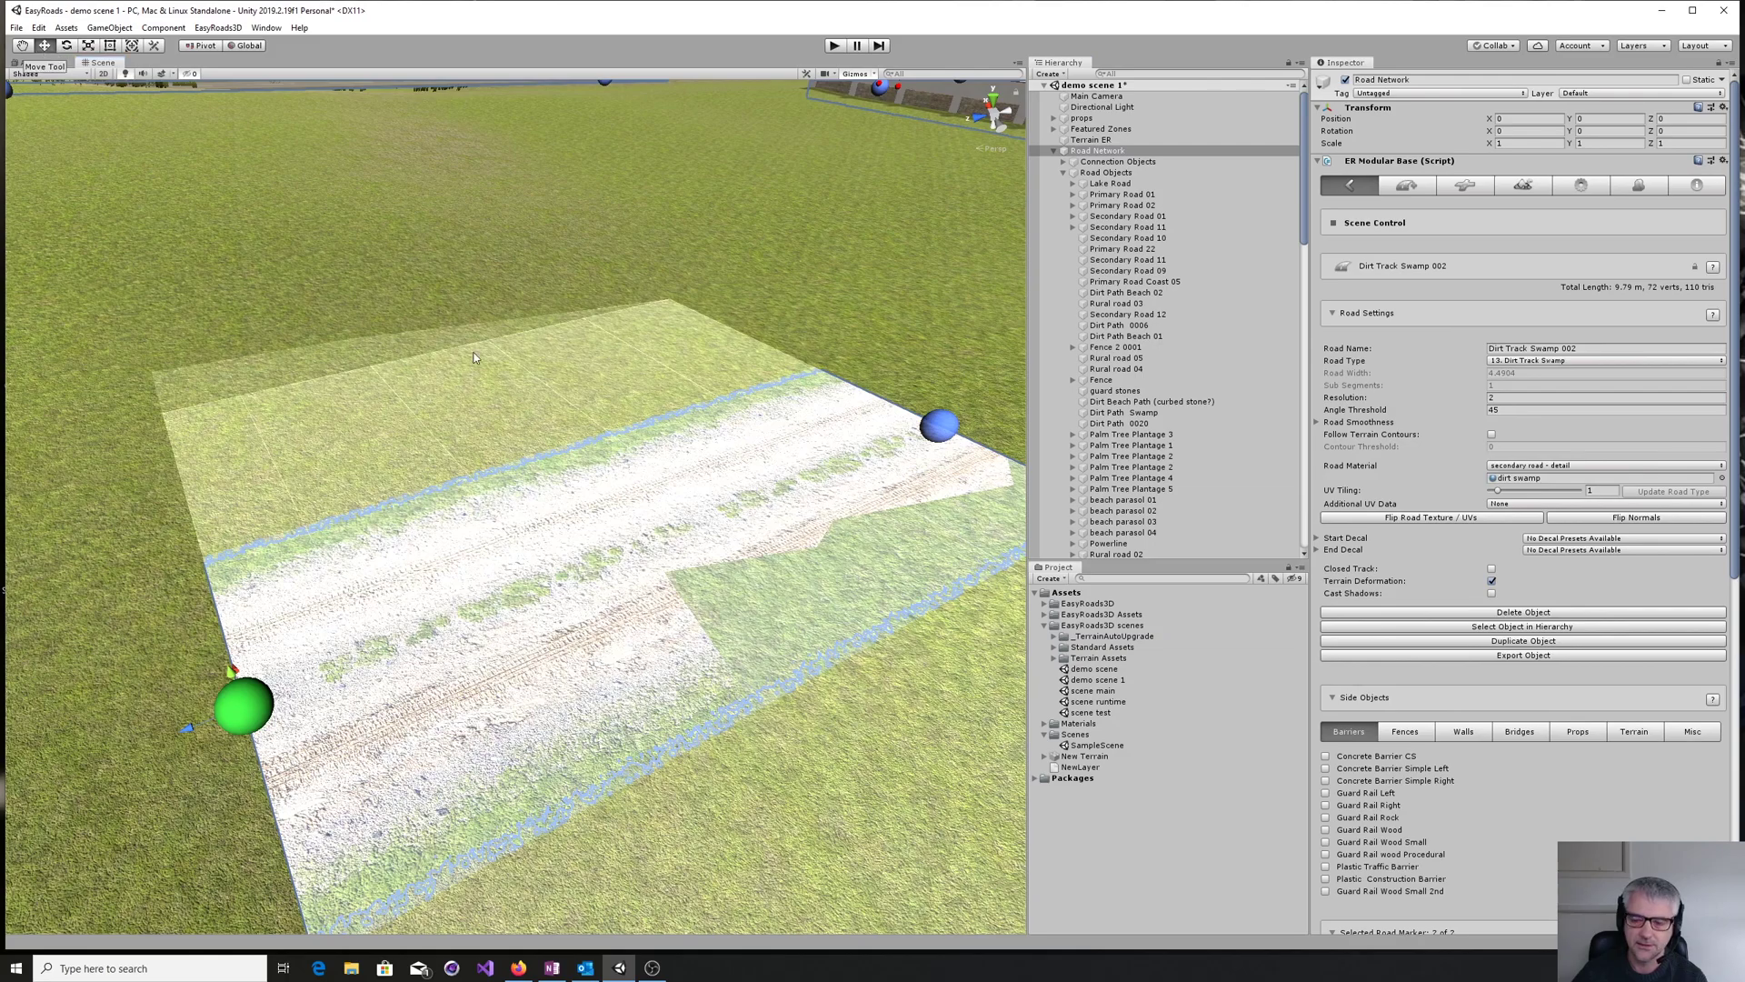
{"action": "left_click_drag", "start_coordinate": [230, 677], "coordinate": [815, 504]}
{"action": "left_click", "coordinate": [939, 425]}
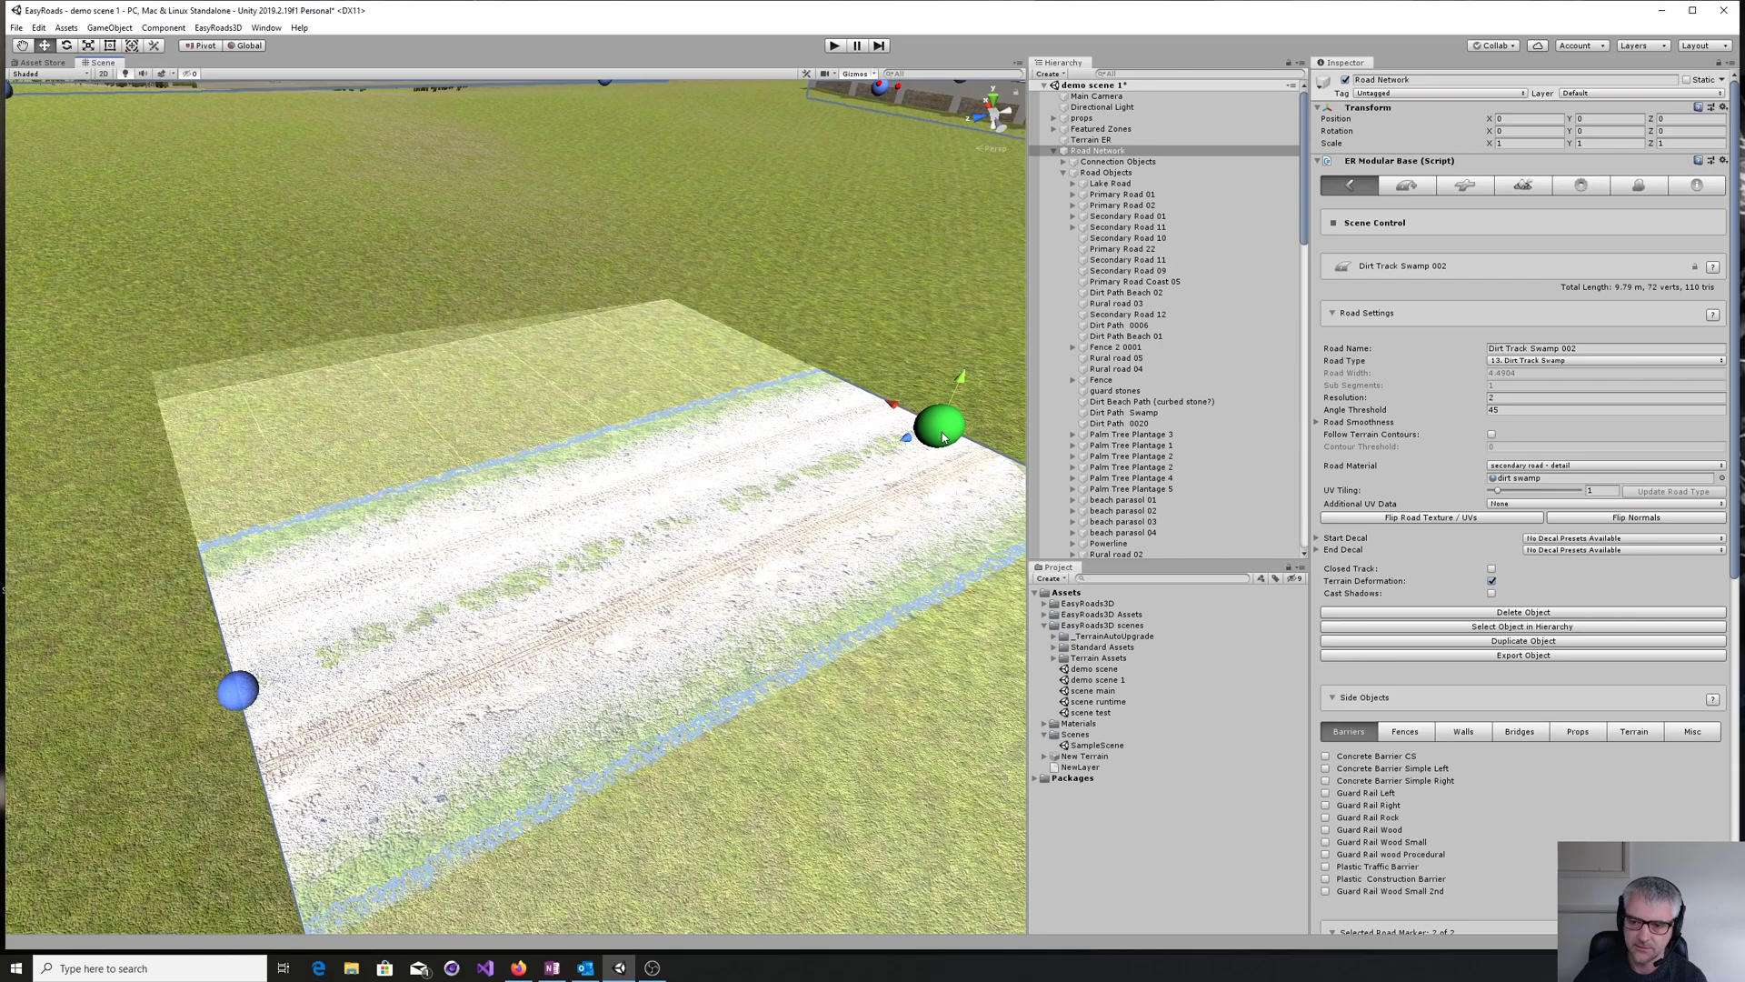
{"action": "left_click", "coordinate": [898, 725]}
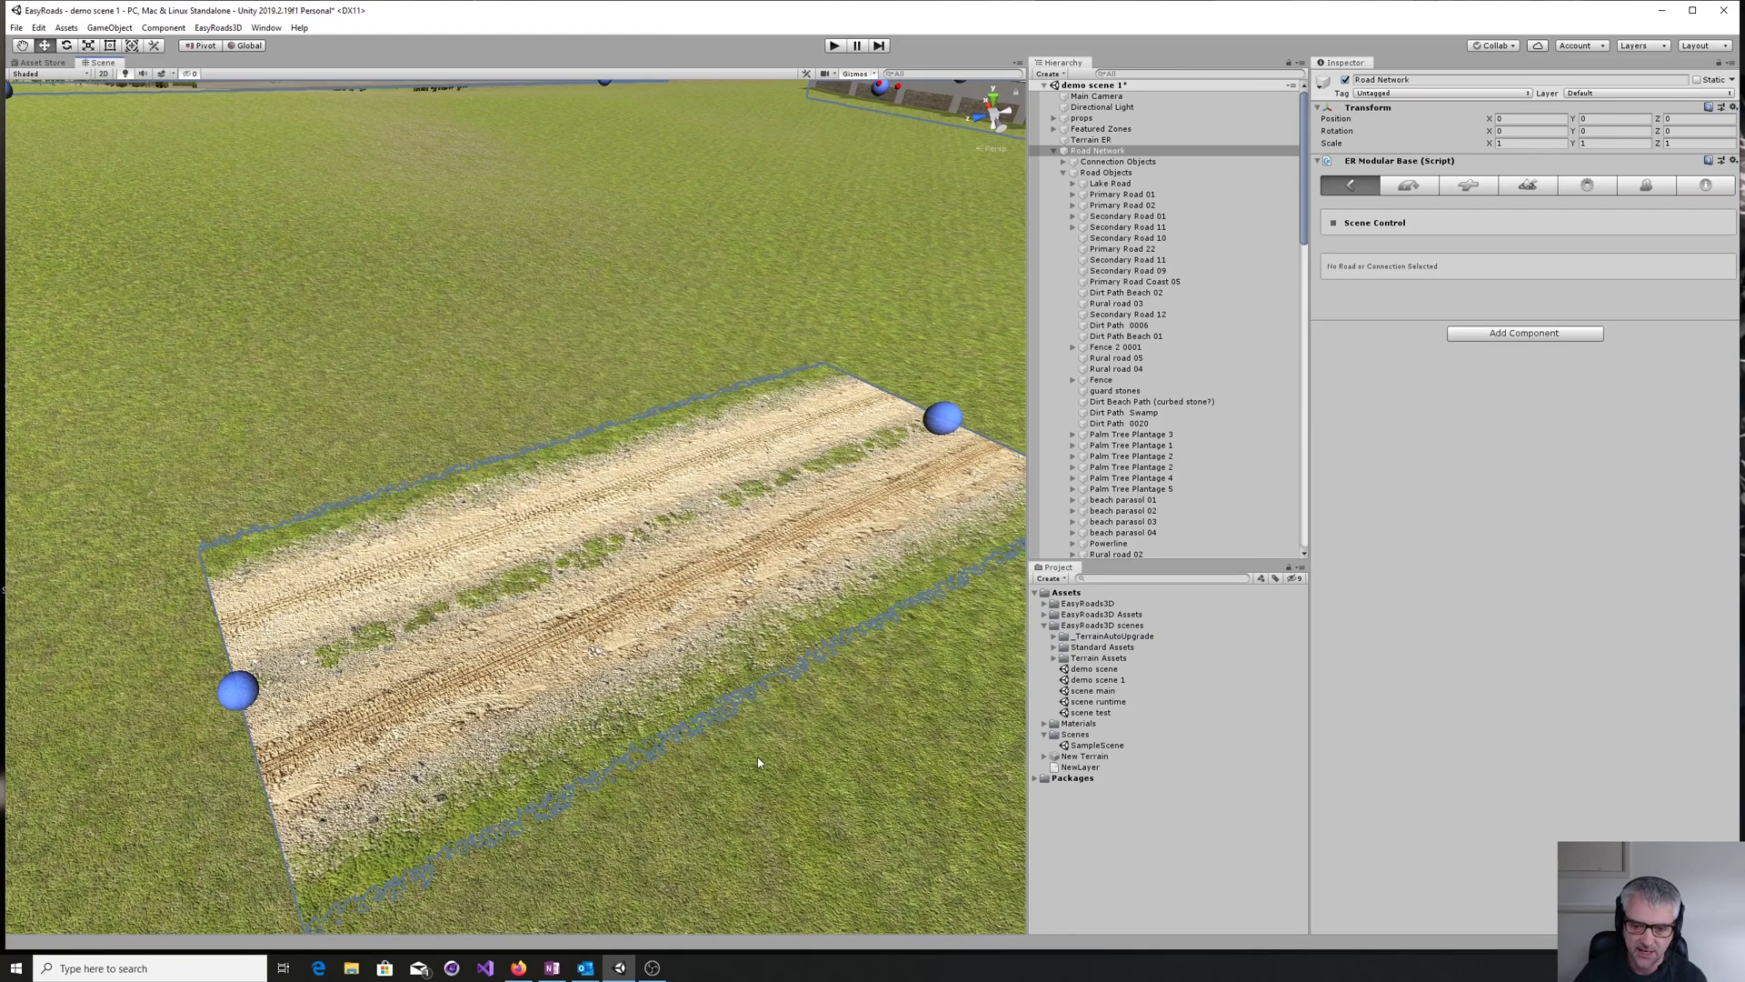
- Add a third marker beyond the left end, extending the swamp track to 12.31 m
{"action": "mouse_move", "coordinate": [761, 761]}
{"action": "right_mouse_down"}
{"action": "mouse_move", "coordinate": [794, 768]}
{"action": "mouse_move", "coordinate": [732, 802]}
{"action": "mouse_move", "coordinate": [831, 786]}
{"action": "mouse_move", "coordinate": [775, 761]}
{"action": "right_mouse_up"}
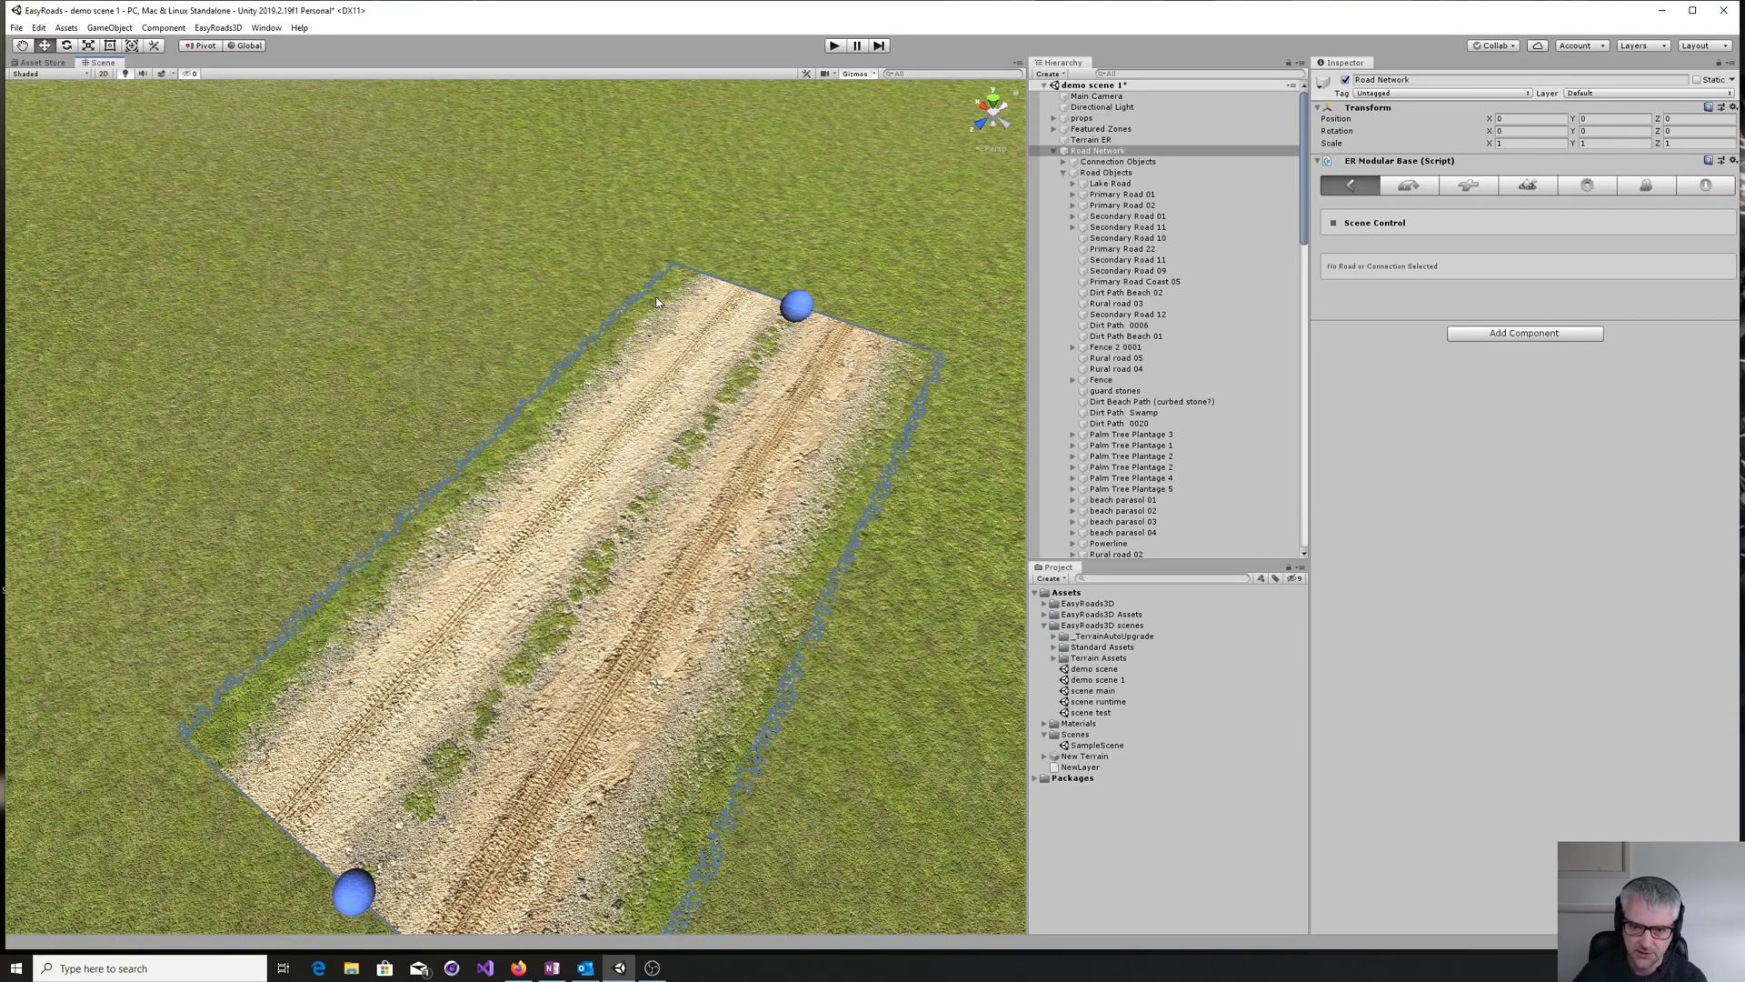
{"action": "right_click_drag", "start_coordinate": [379, 618], "coordinate": [763, 757]}
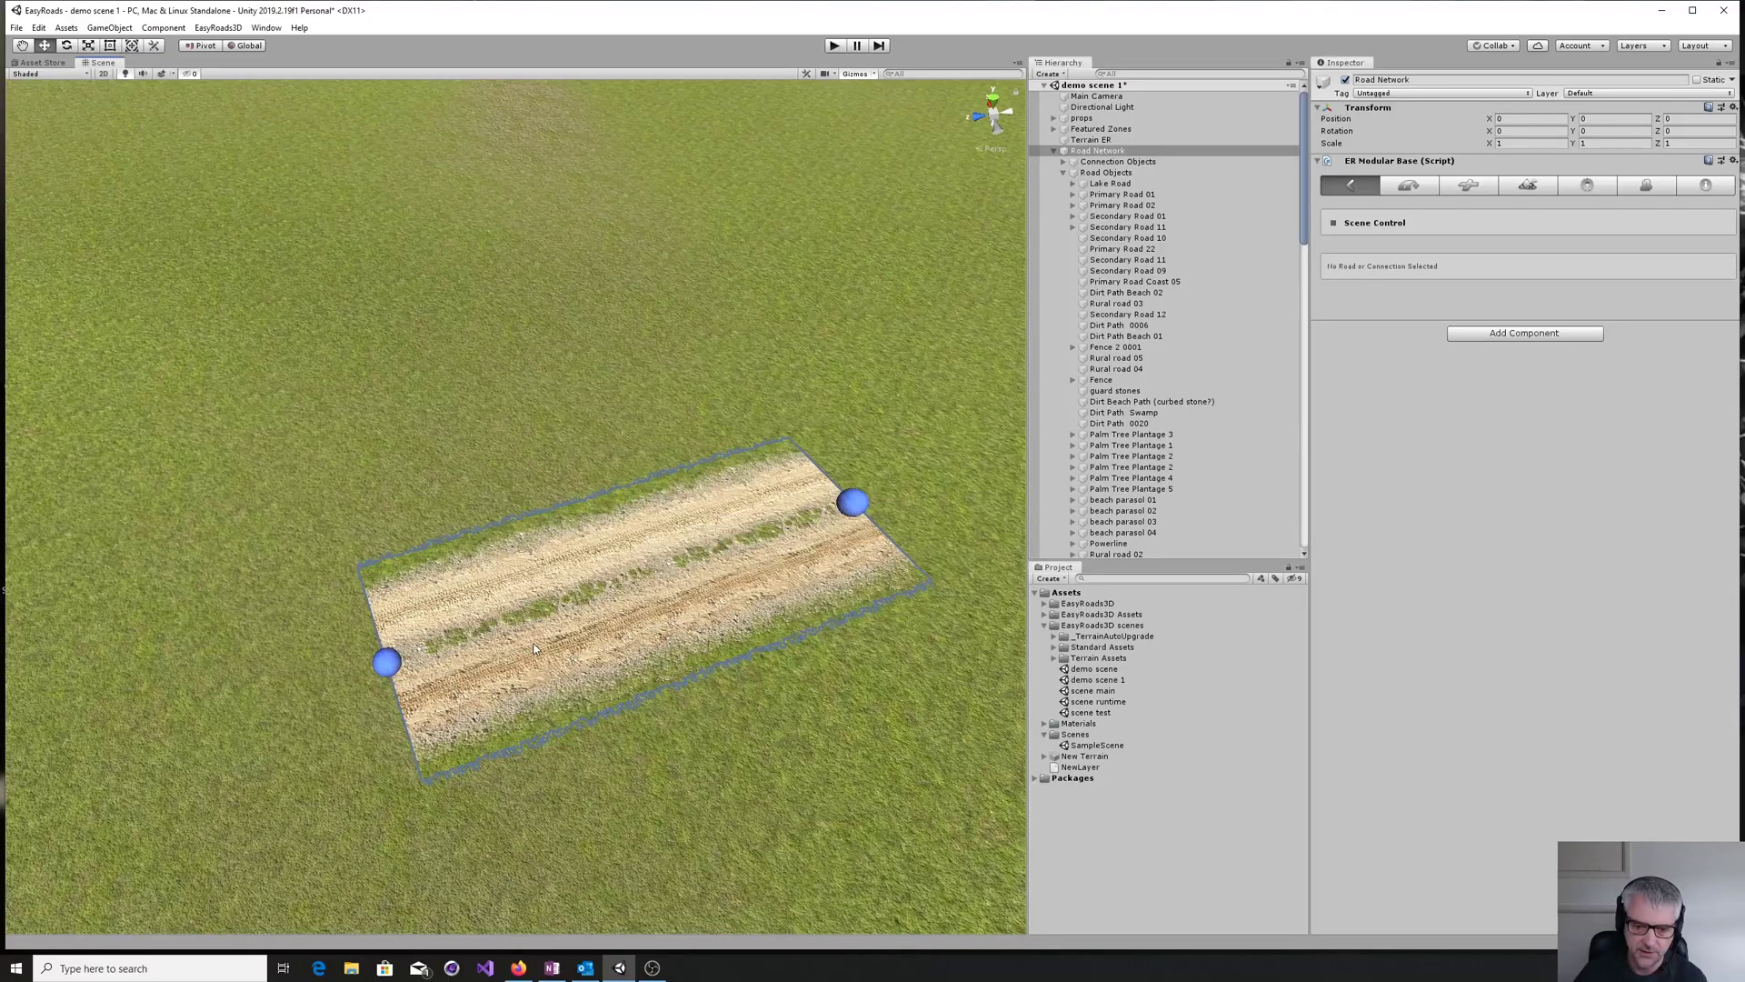
{"action": "left_click", "coordinate": [385, 666]}
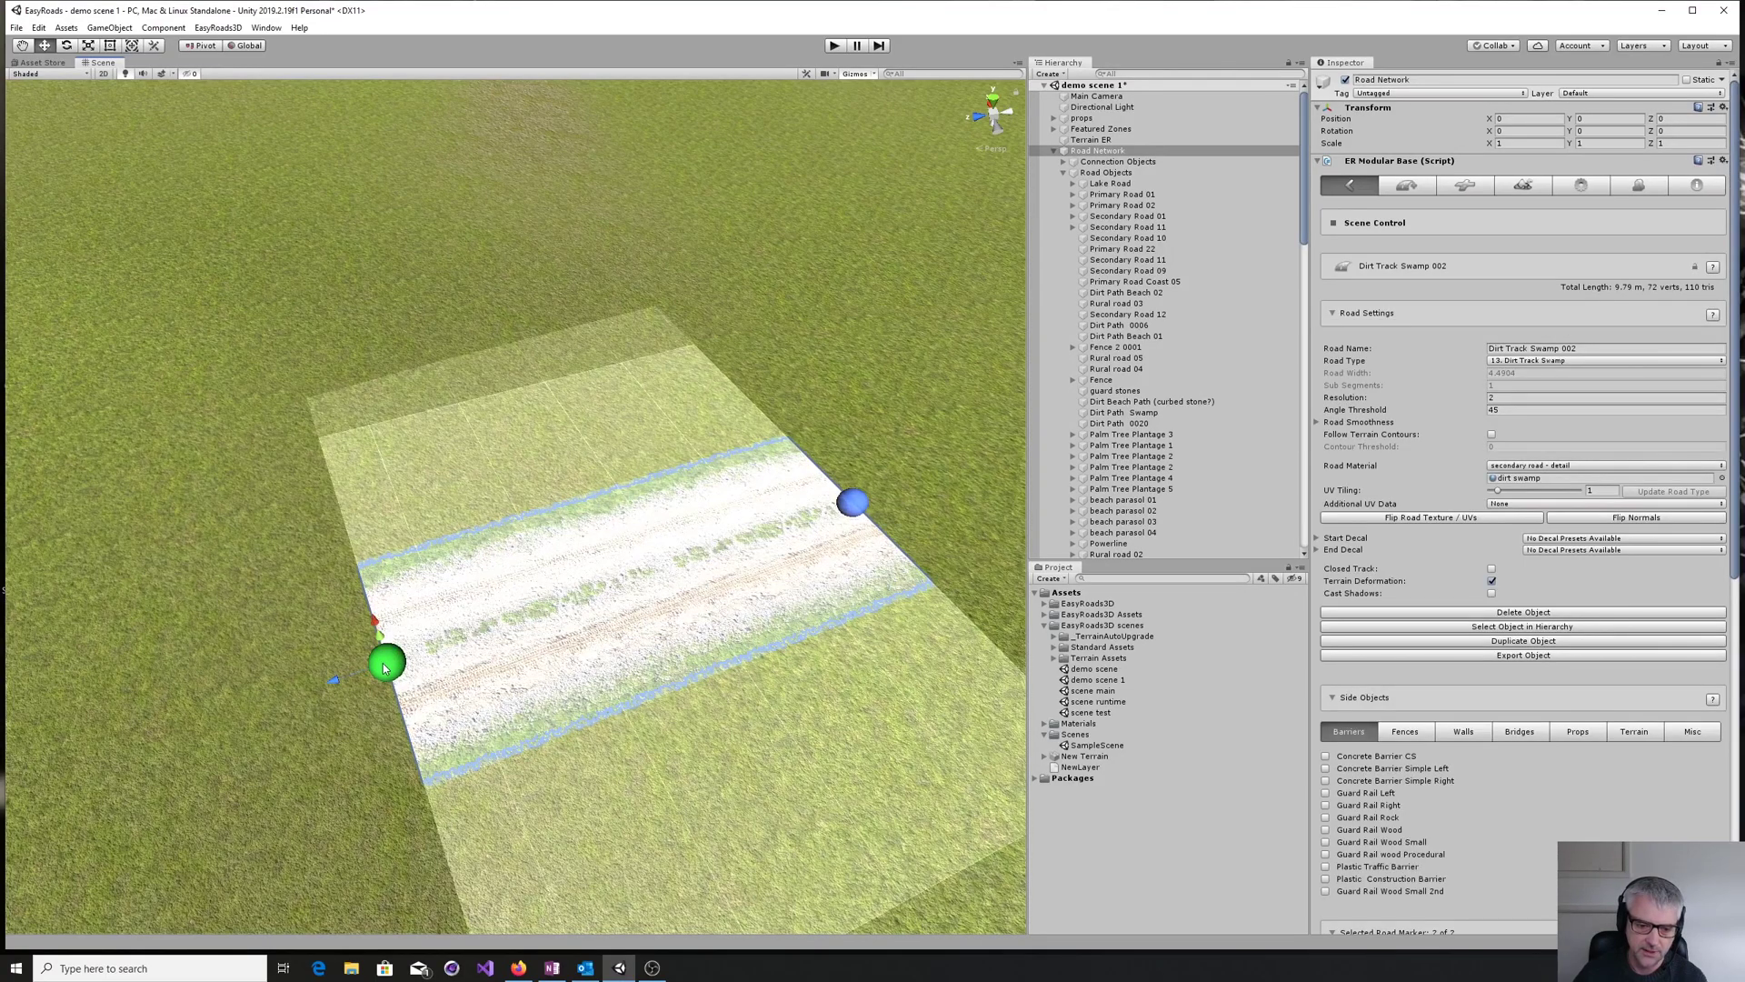
{"action": "left_click", "coordinate": [240, 732], "text": "shift"}
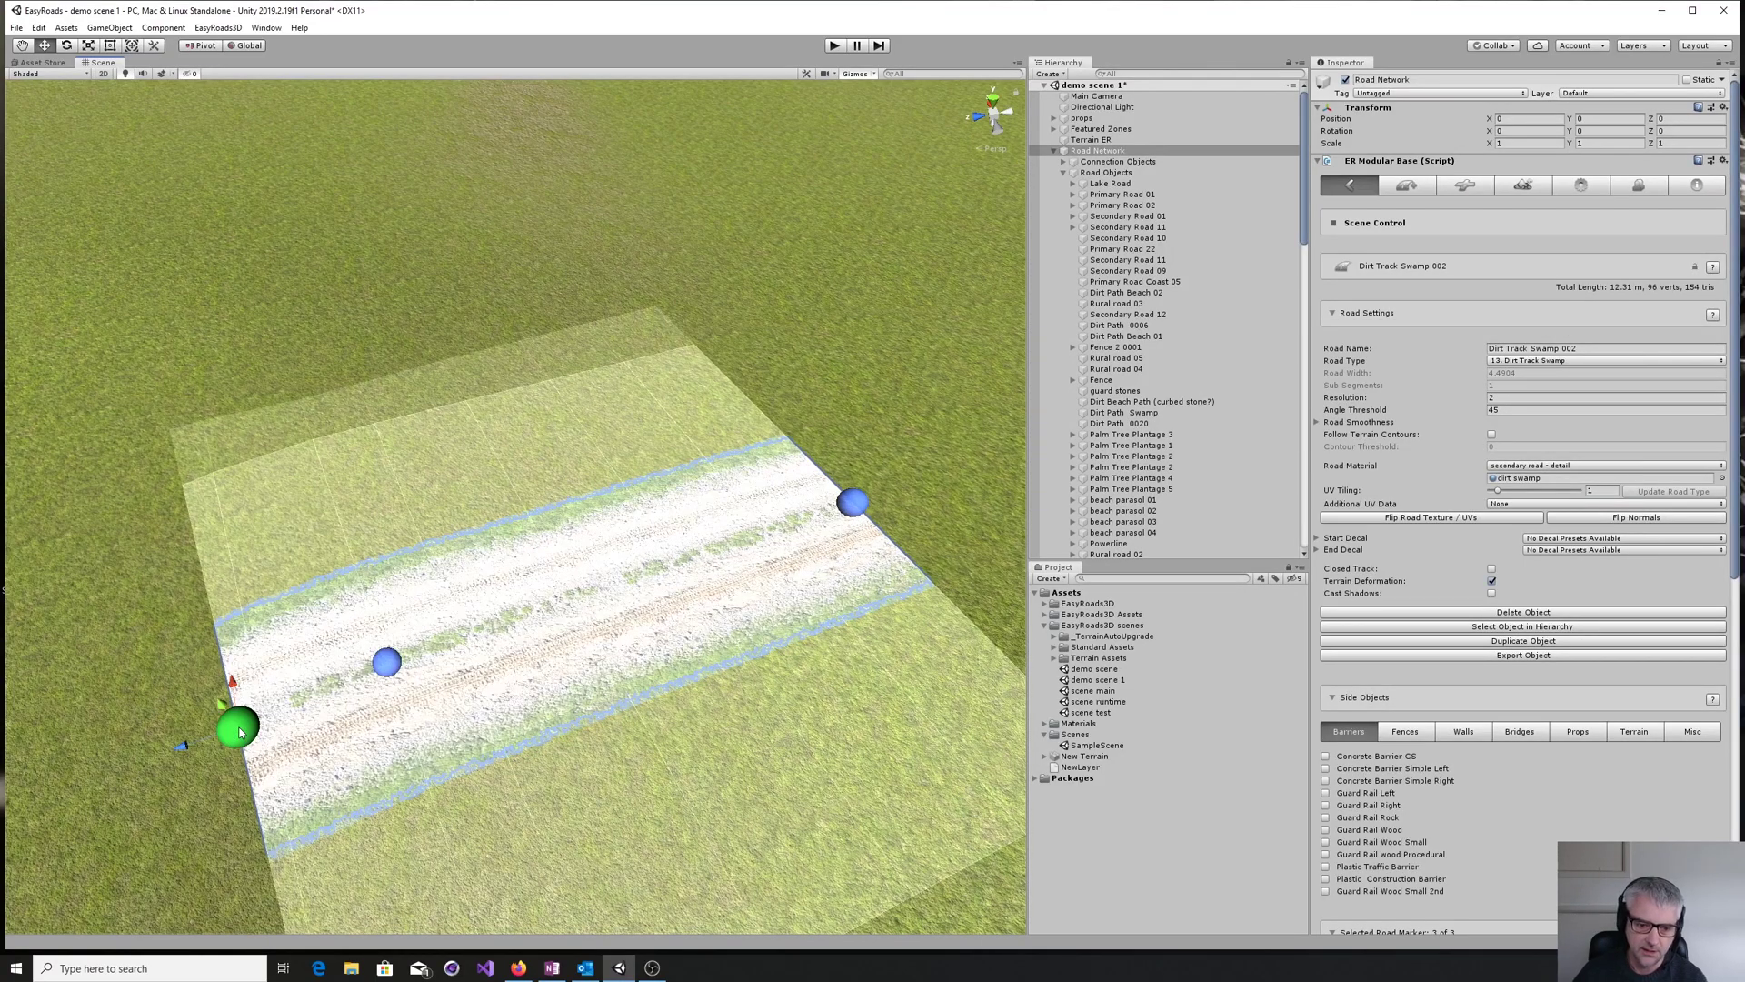
{"action": "right_click_drag", "start_coordinate": [349, 777], "coordinate": [462, 786]}
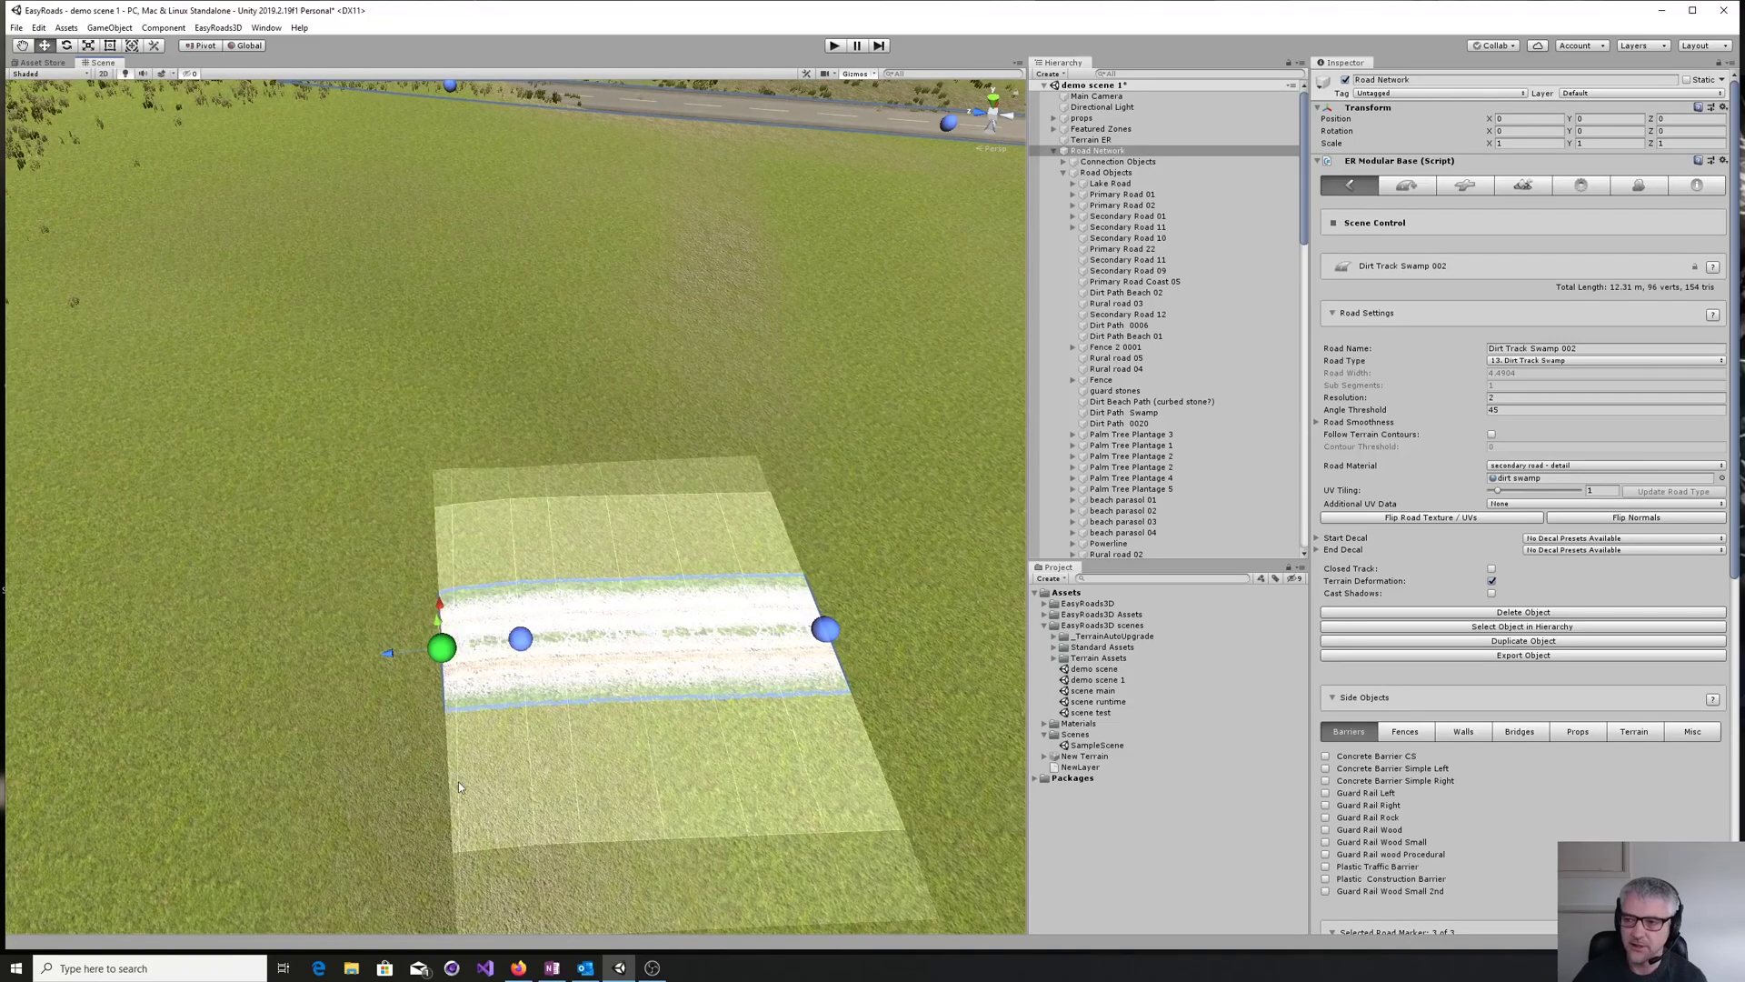
- Create a new road of type 14. Dirt Track Grass, named Dirt Track Grass 004
{"action": "left_click", "coordinate": [1218, 150]}
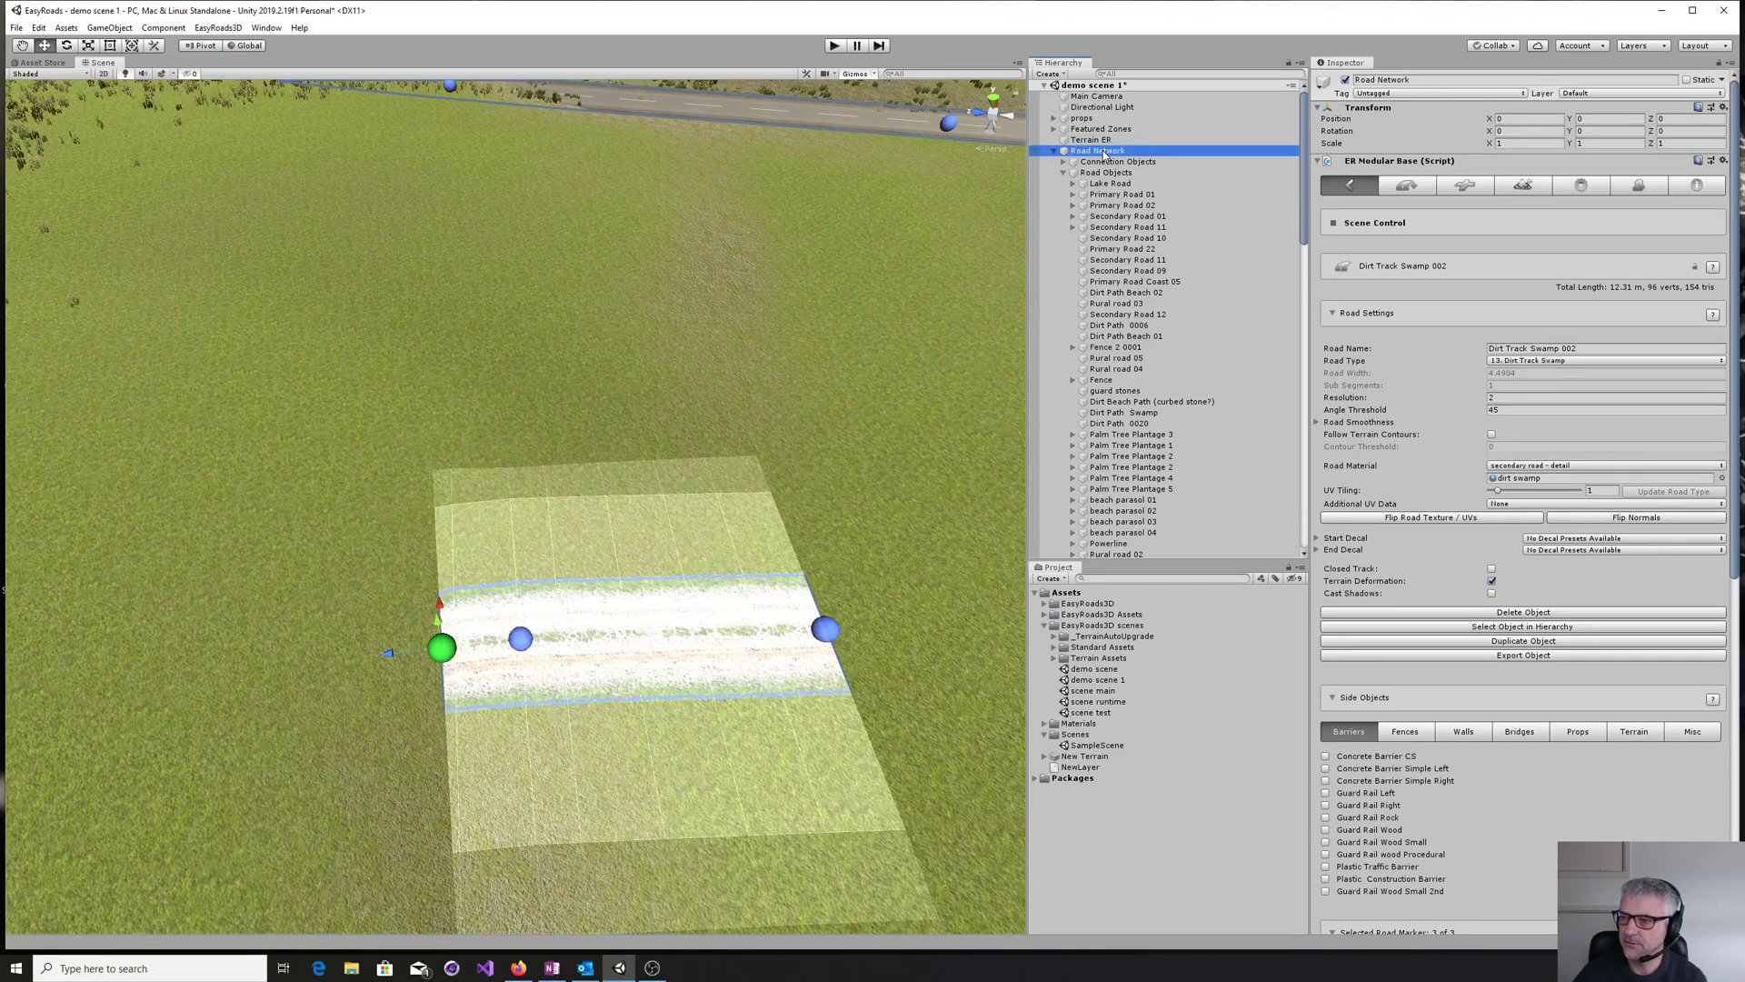
{"action": "left_click", "coordinate": [1407, 186]}
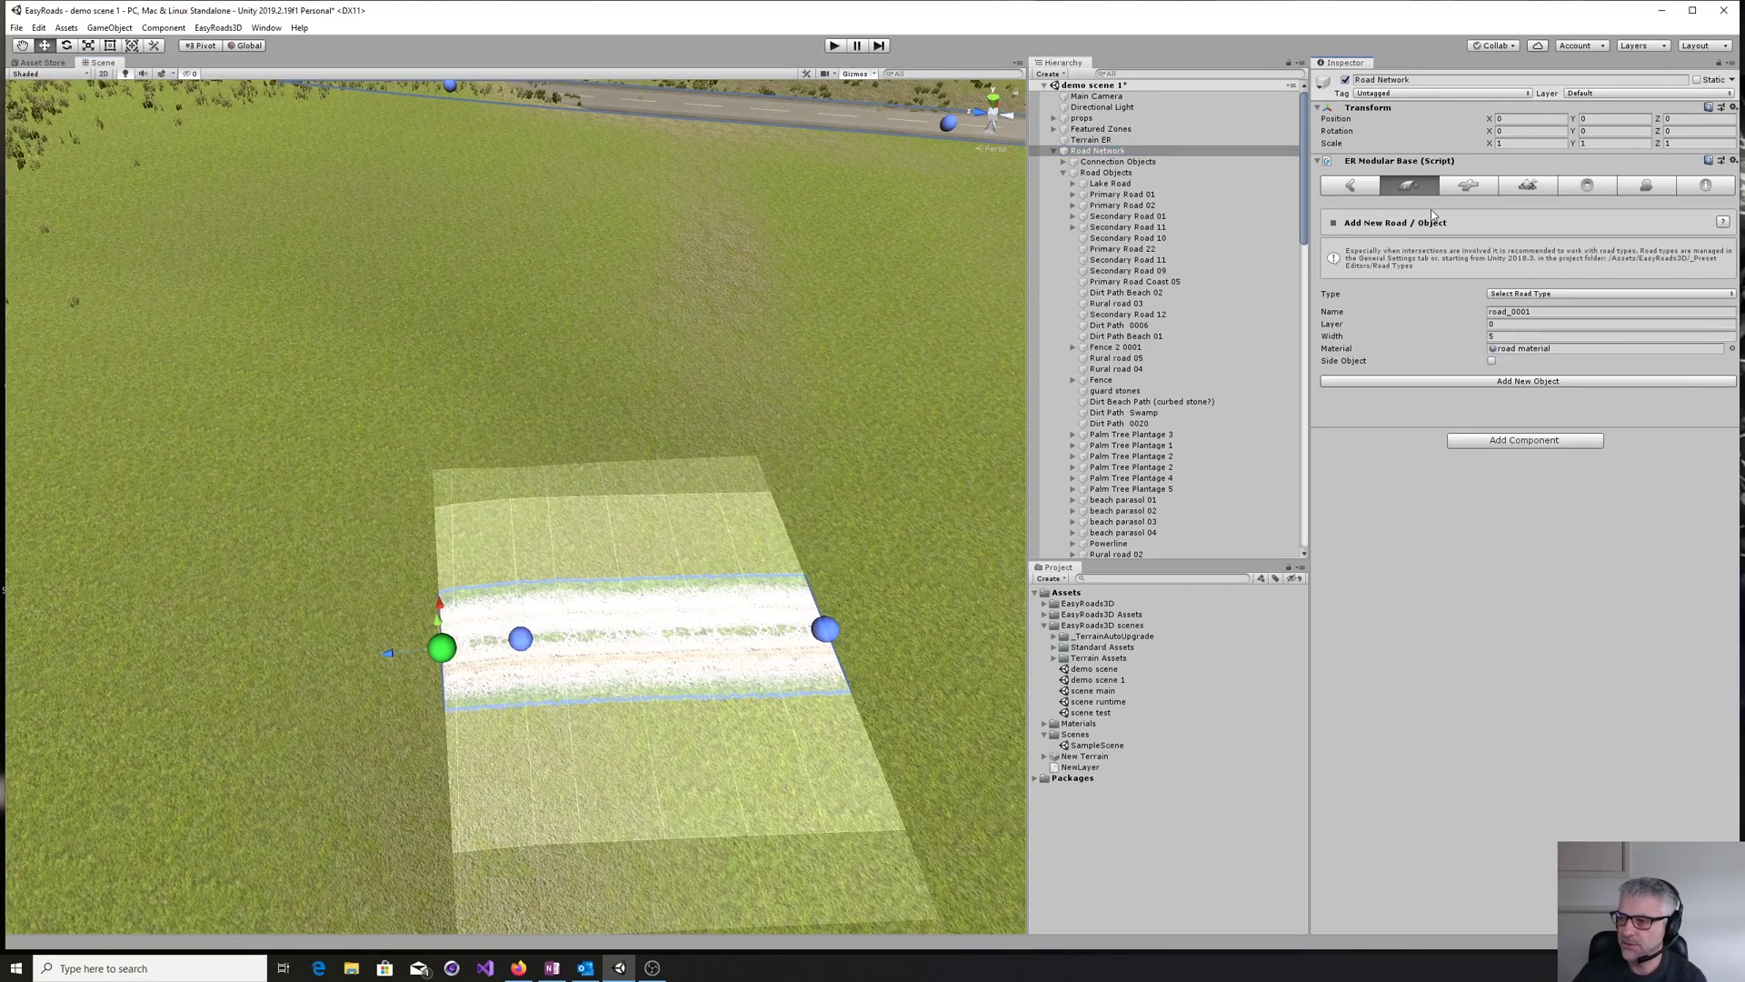
{"action": "left_click", "coordinate": [1527, 294]}
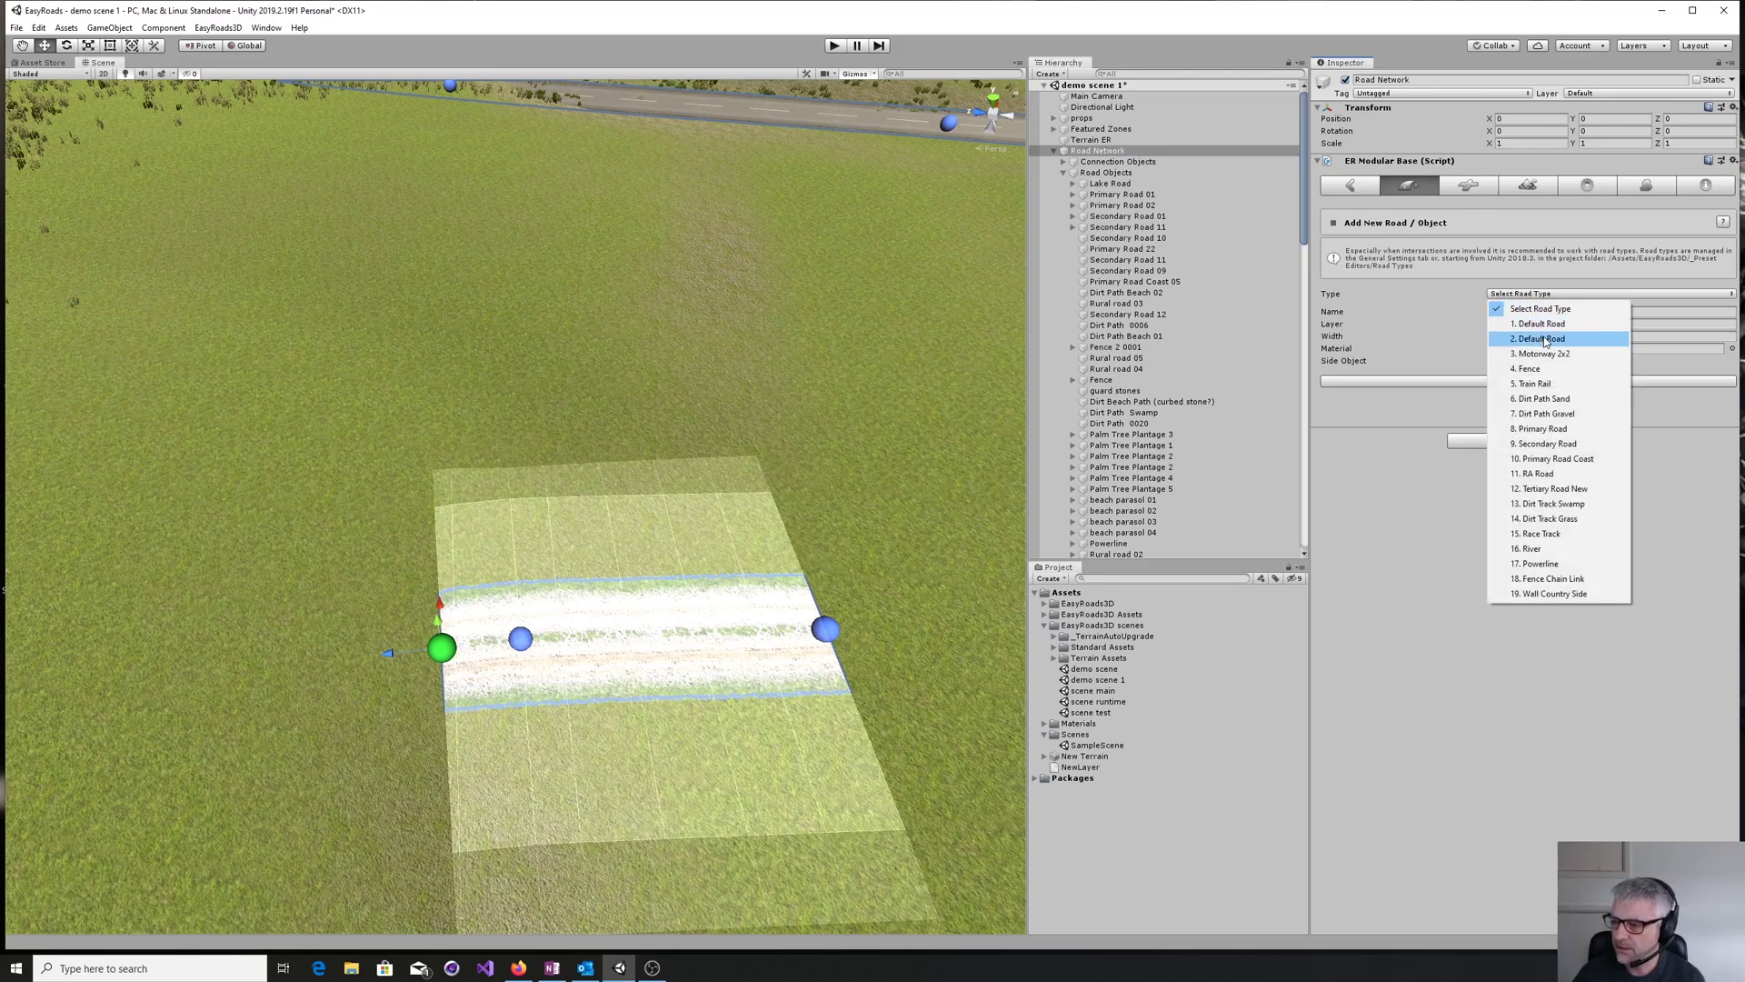
{"action": "left_click", "coordinate": [1556, 519]}
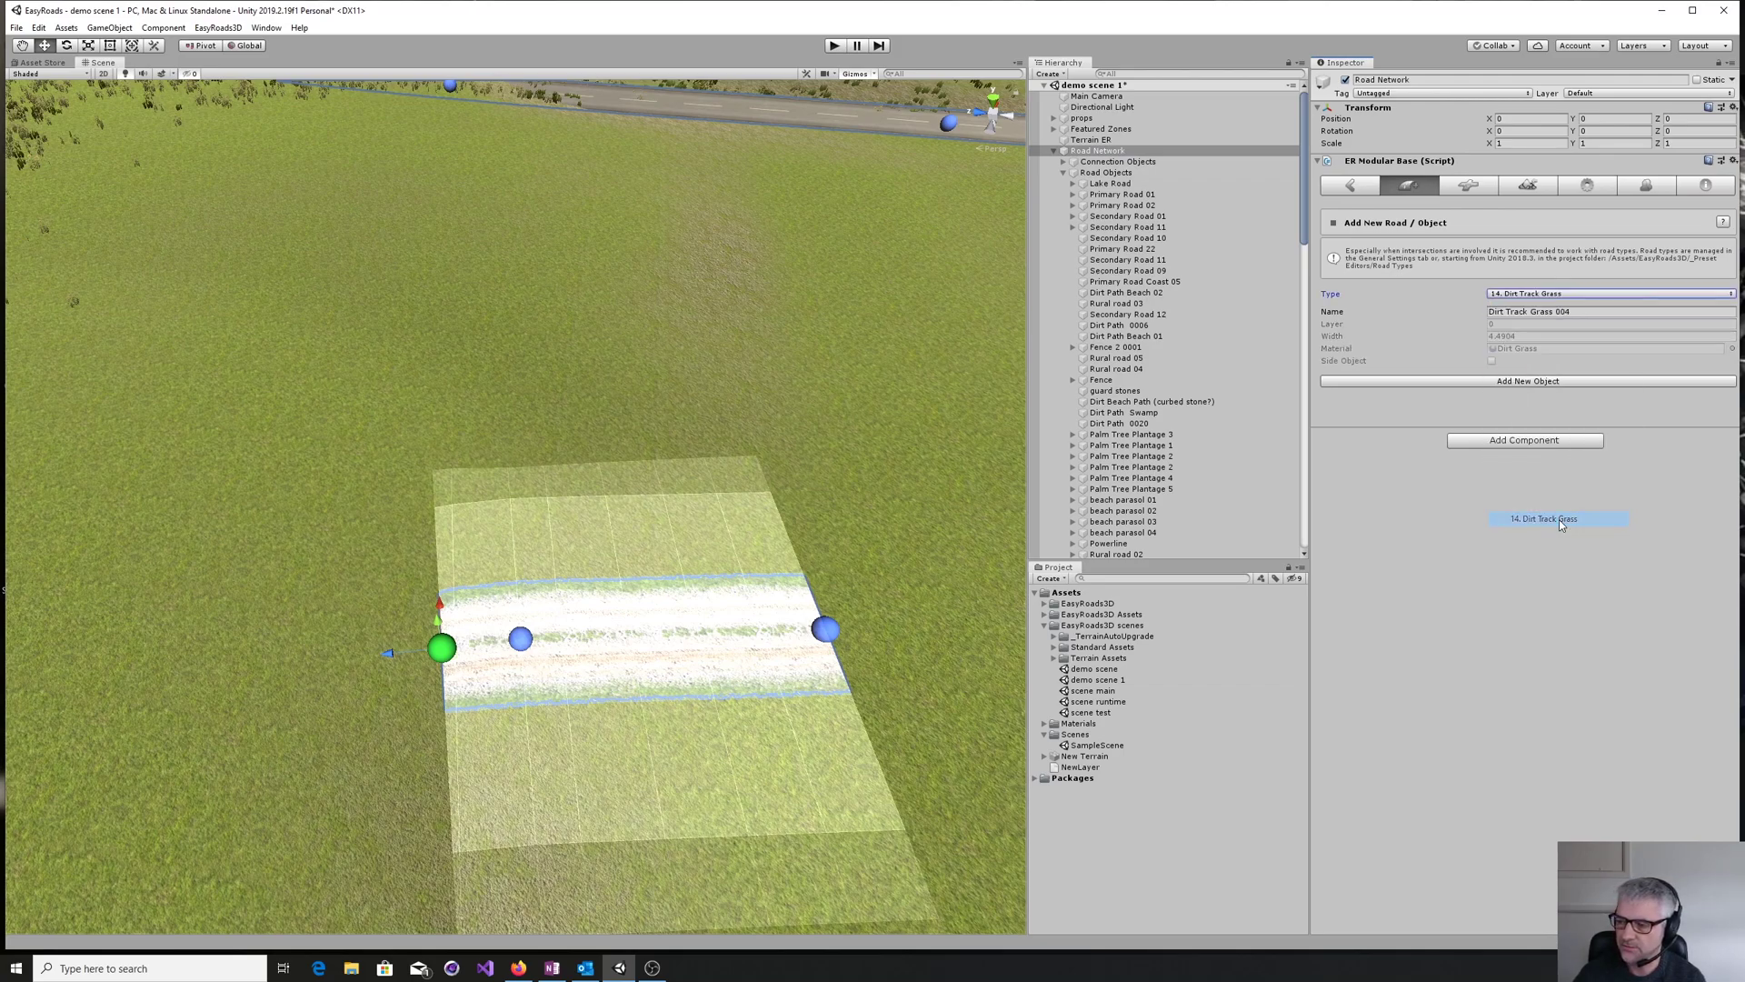
{"action": "left_click", "coordinate": [1524, 382]}
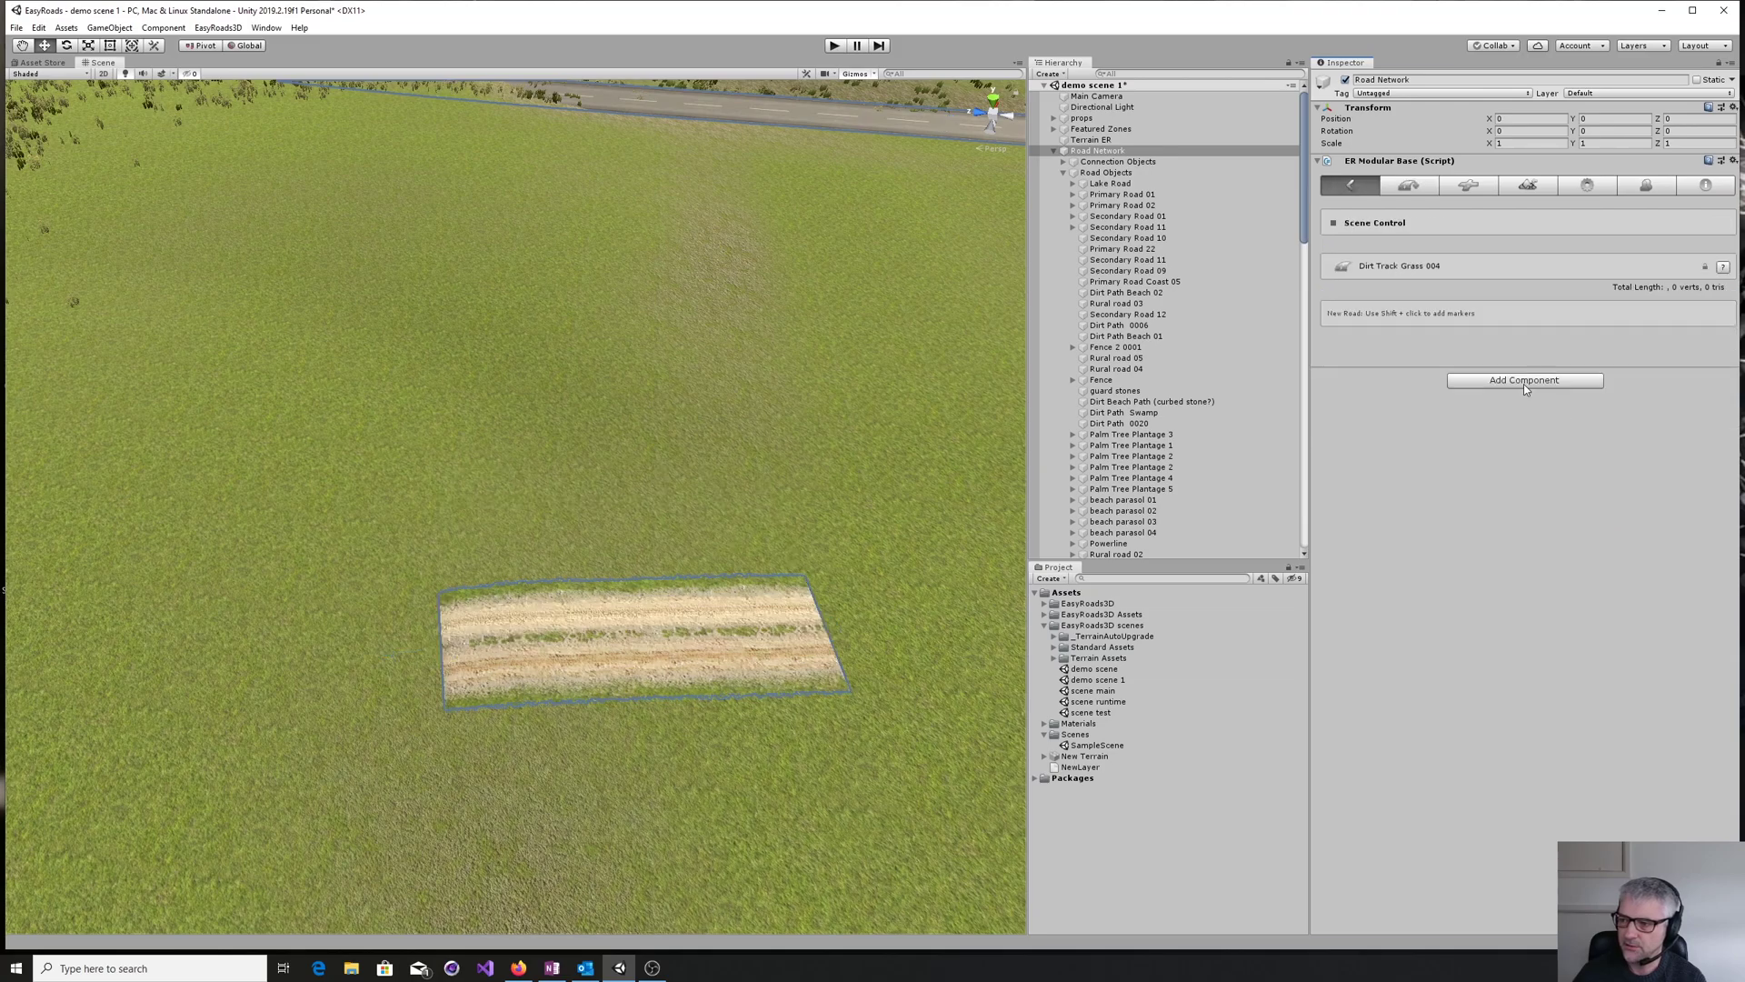
- Place two markers beside the swamp track, forming the 5.79 m grass track
{"action": "left_click", "coordinate": [53, 665], "text": "shift"}
{"action": "left_click", "coordinate": [239, 651], "text": "shift"}
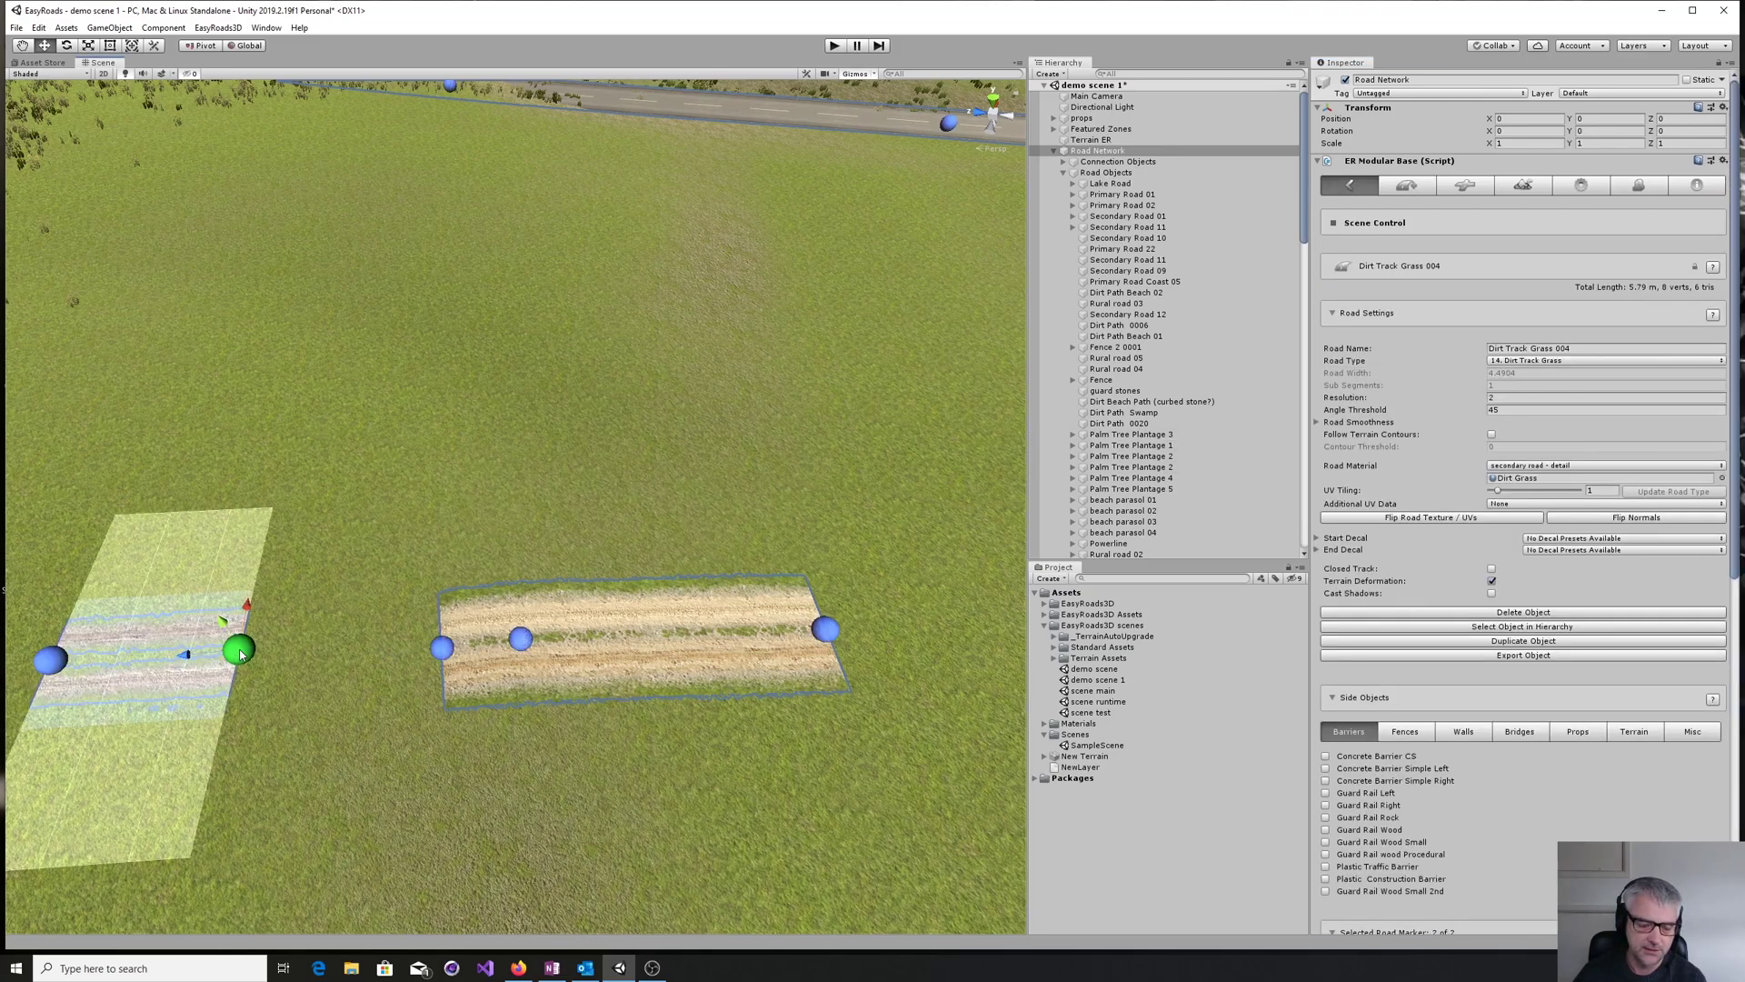
{"action": "left_click", "coordinate": [282, 707]}
{"action": "left_click_drag", "start_coordinate": [292, 713], "coordinate": [436, 798], "text": "alt"}
{"action": "scroll", "coordinate": [436, 798], "scroll_direction": "up", "scroll_amount": 5}
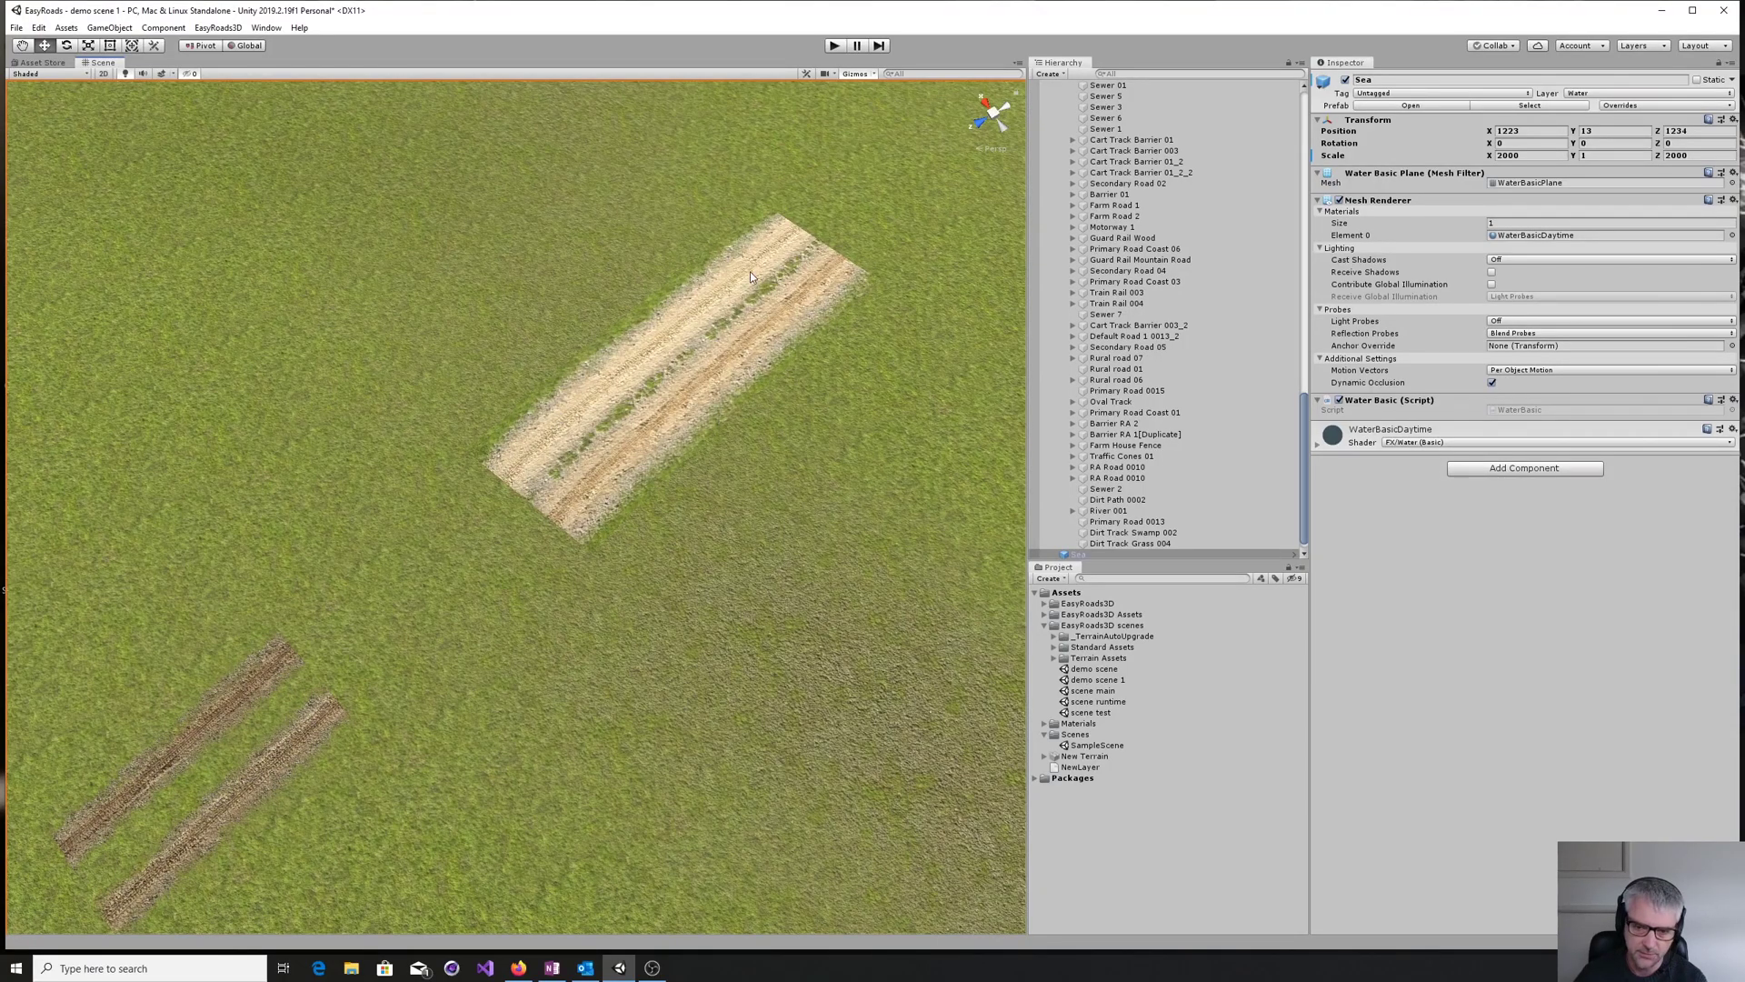
{"action": "left_click_drag", "start_coordinate": [496, 768], "coordinate": [270, 554], "text": "alt"}
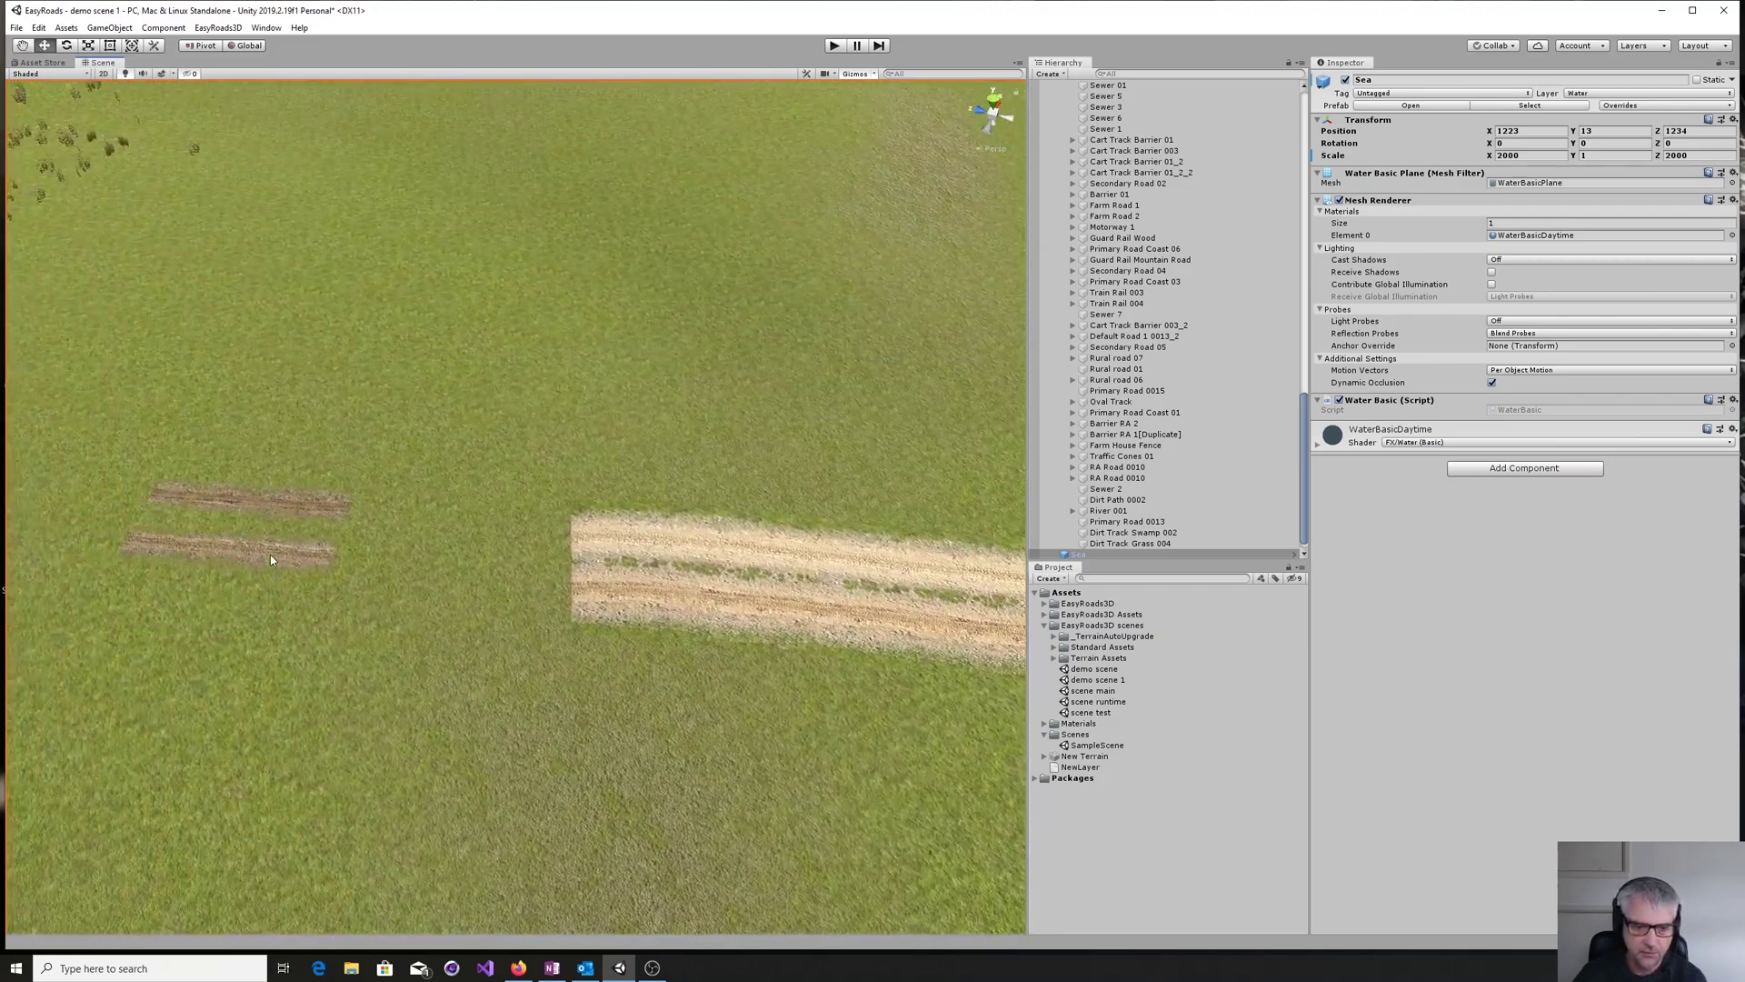
- Drag the grass track's right end node onto the swamp track's start to join them
{"action": "left_click", "coordinate": [270, 551]}
{"action": "left_click", "coordinate": [629, 565]}
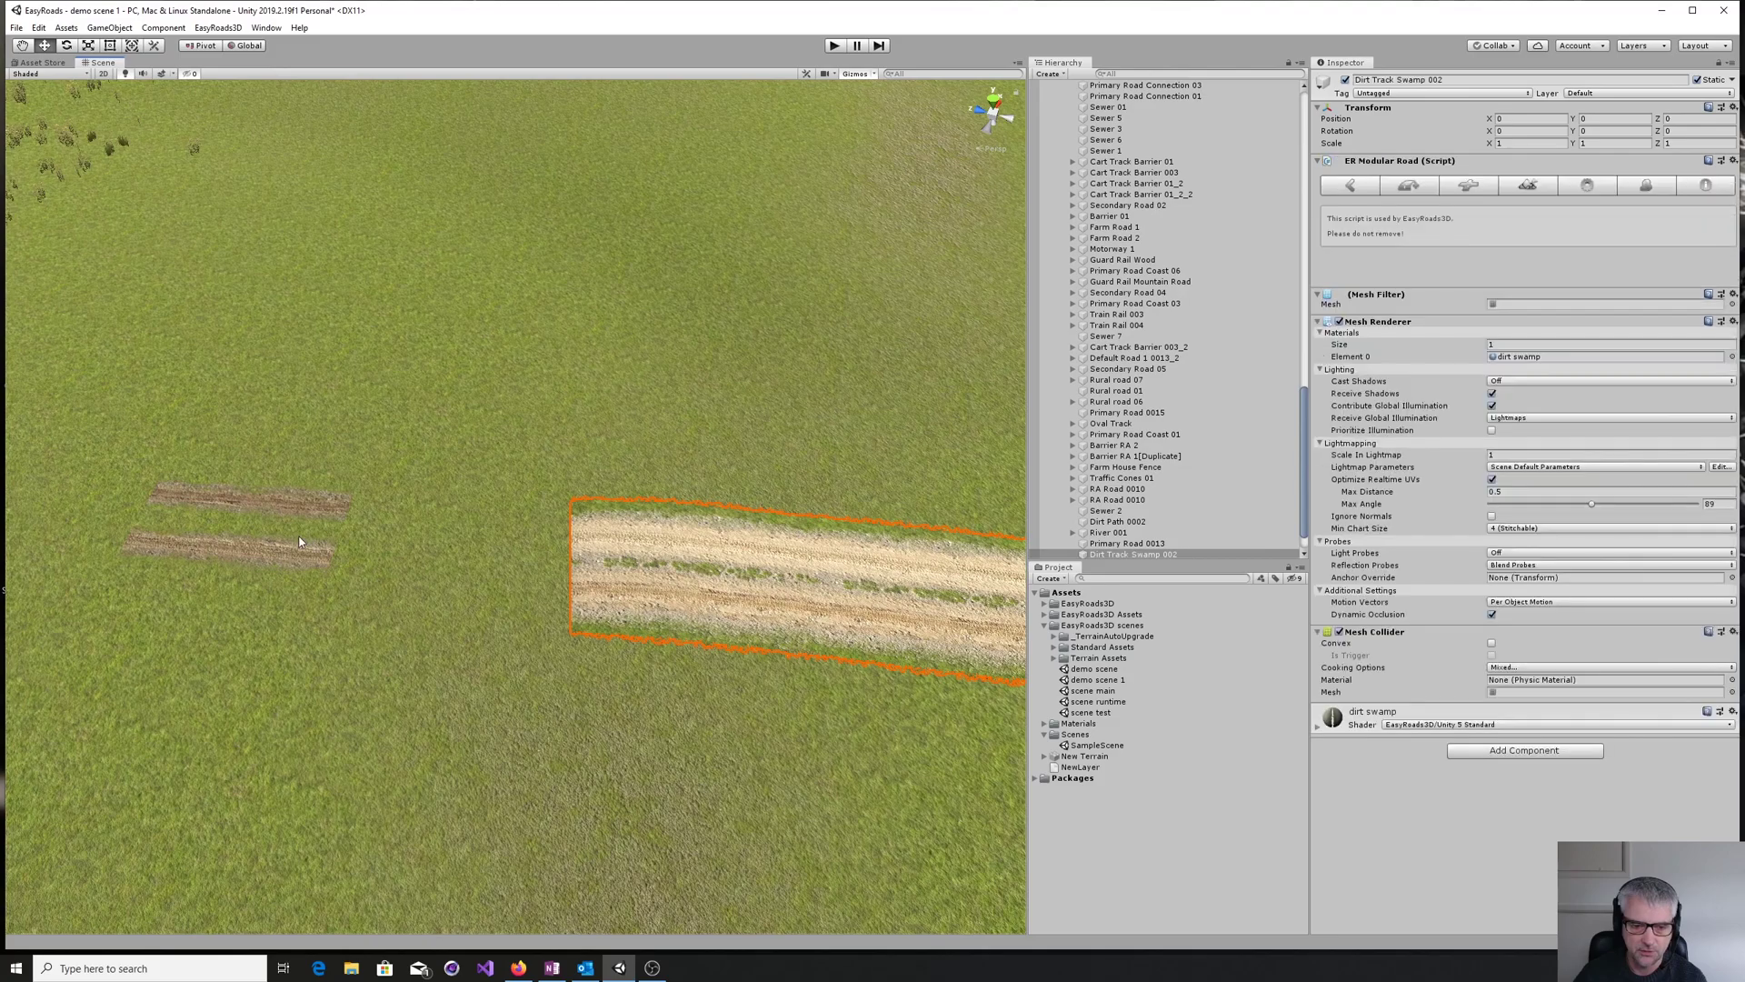
{"action": "left_click", "coordinate": [546, 509]}
{"action": "scroll", "coordinate": [1119, 265], "scroll_direction": "up", "scroll_amount": 2}
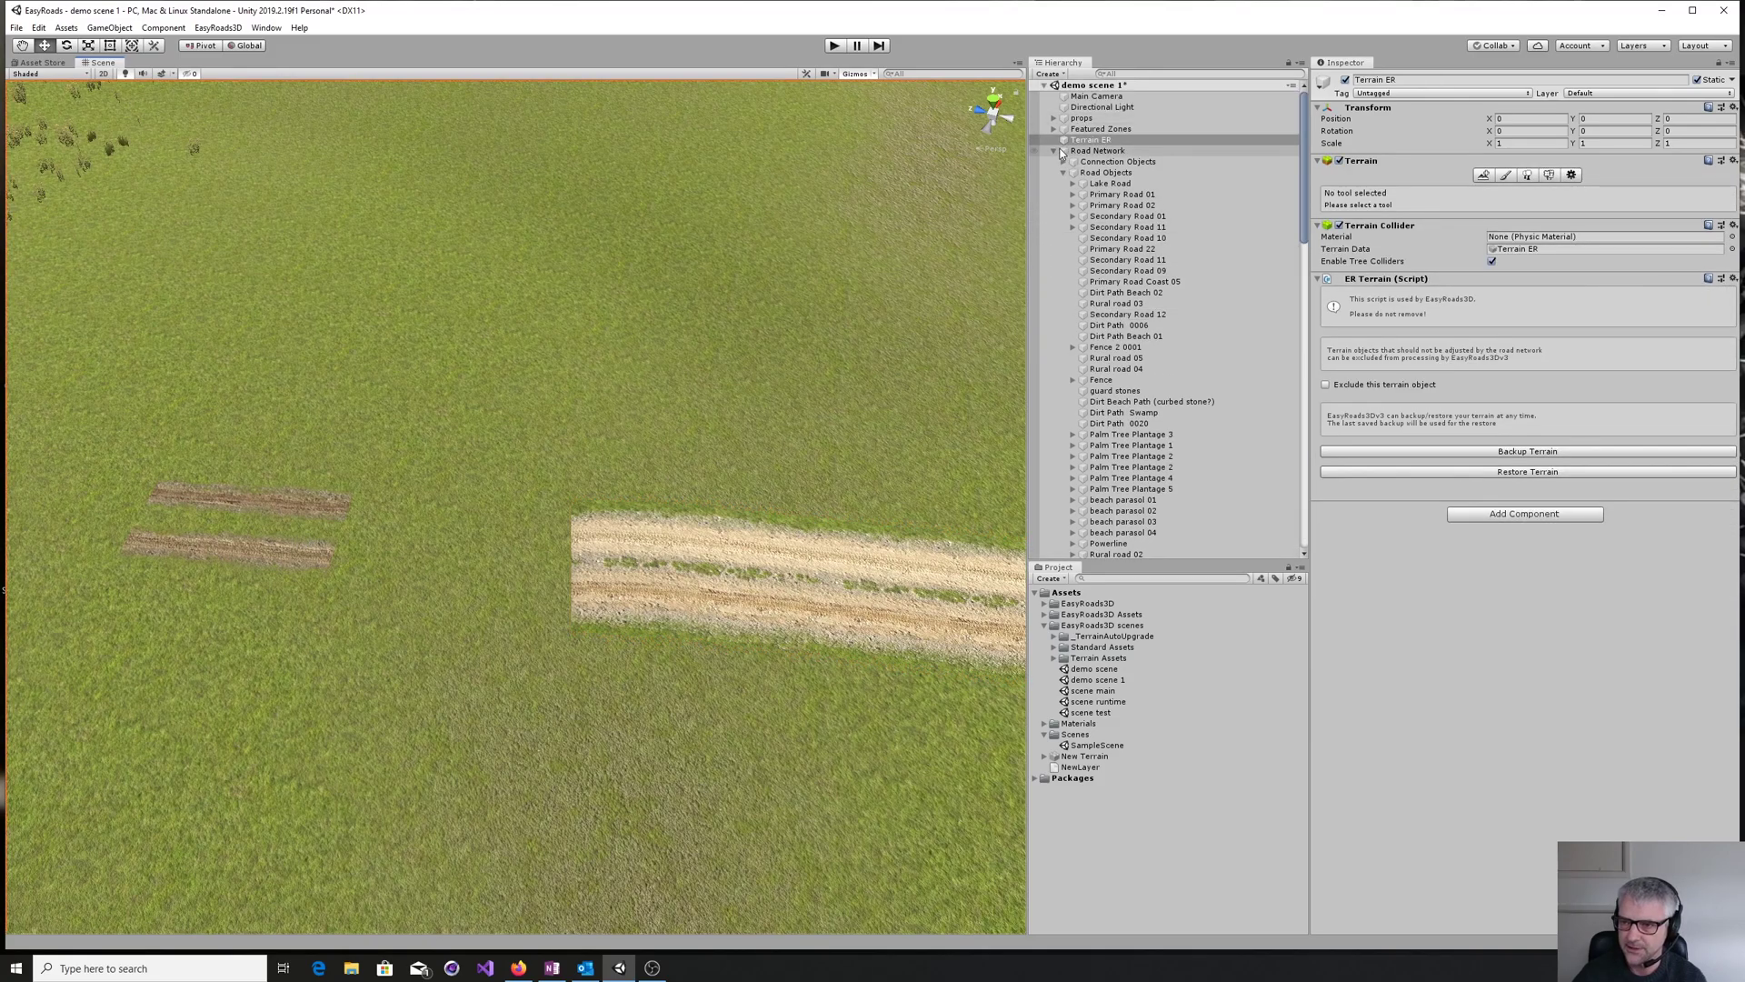
{"action": "left_click", "coordinate": [1053, 151]}
{"action": "left_click", "coordinate": [1082, 150]}
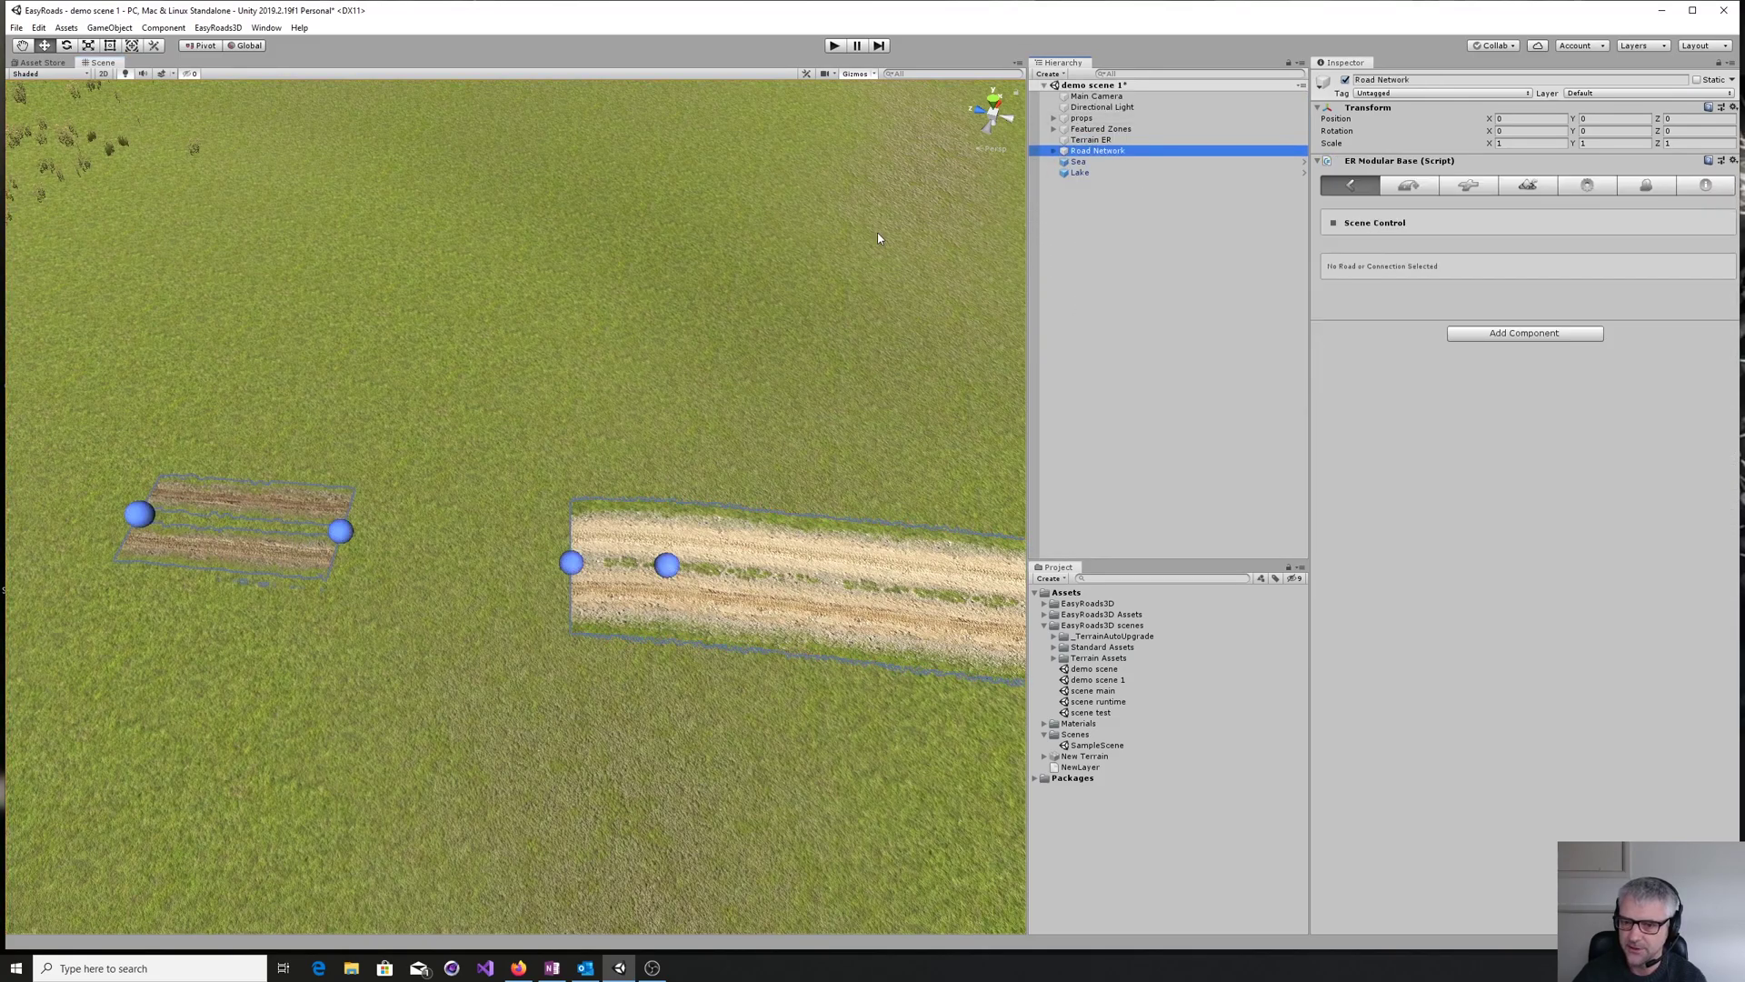
{"action": "left_click", "coordinate": [341, 532]}
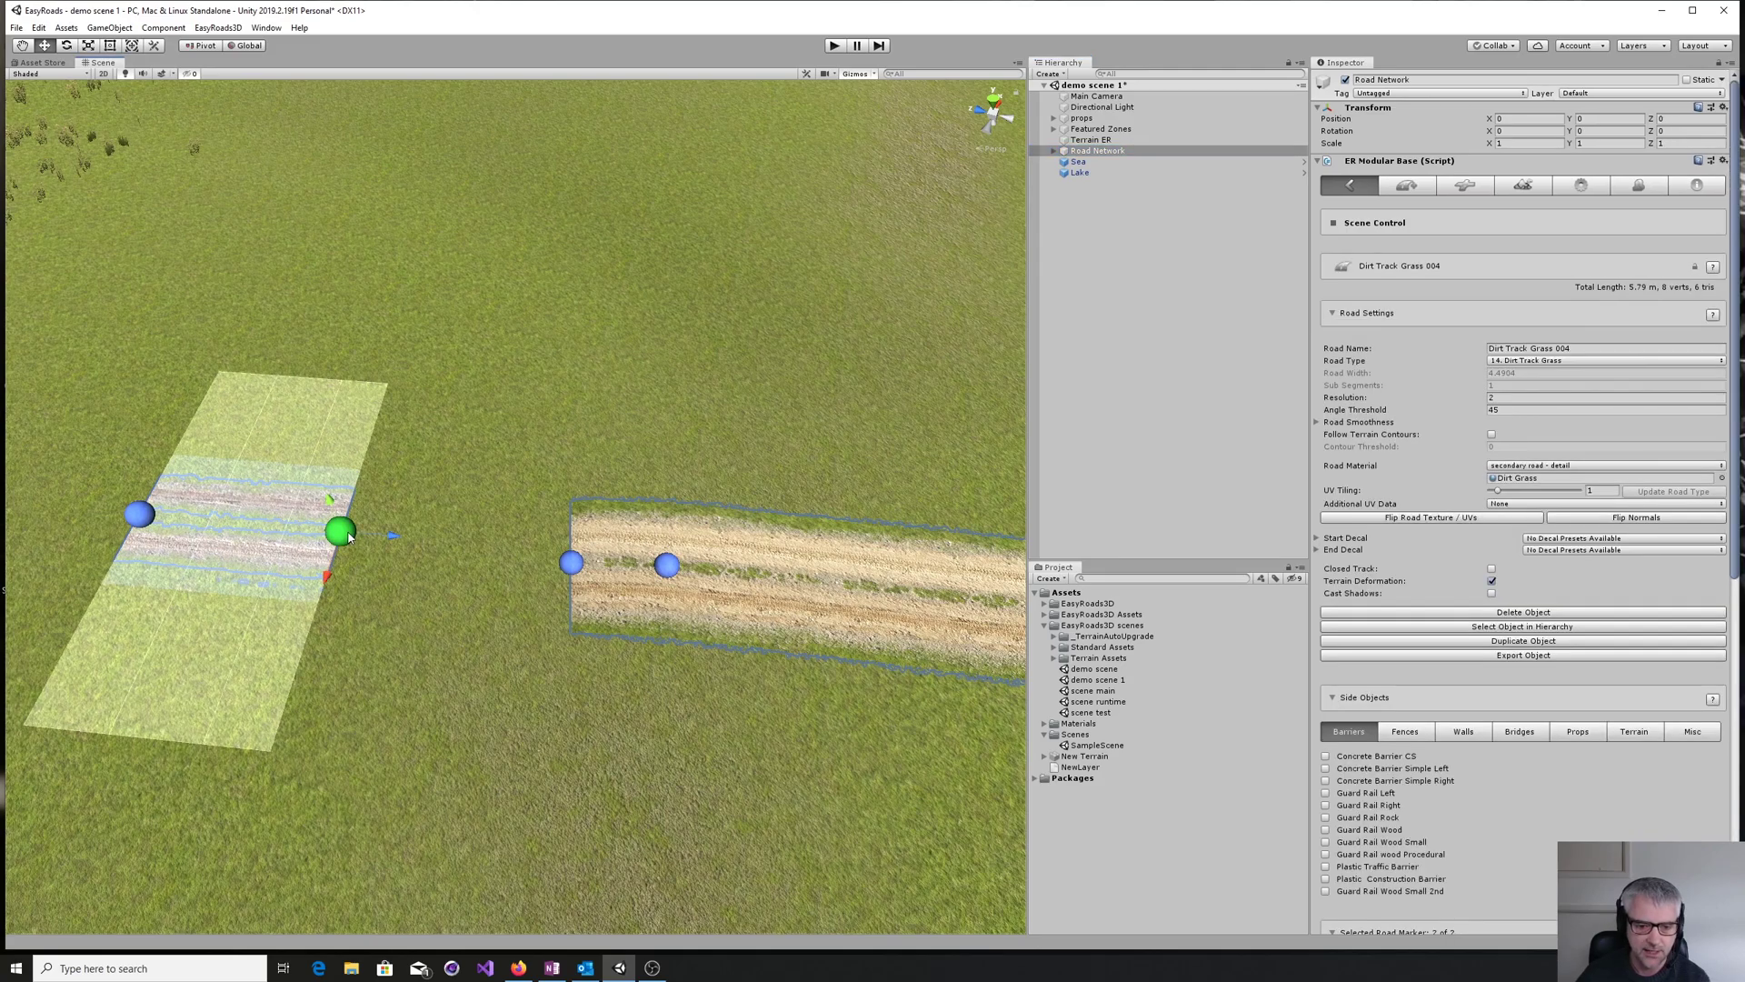
{"action": "left_click_drag", "start_coordinate": [391, 536], "coordinate": [560, 571]}
{"action": "left_click", "coordinate": [616, 668]}
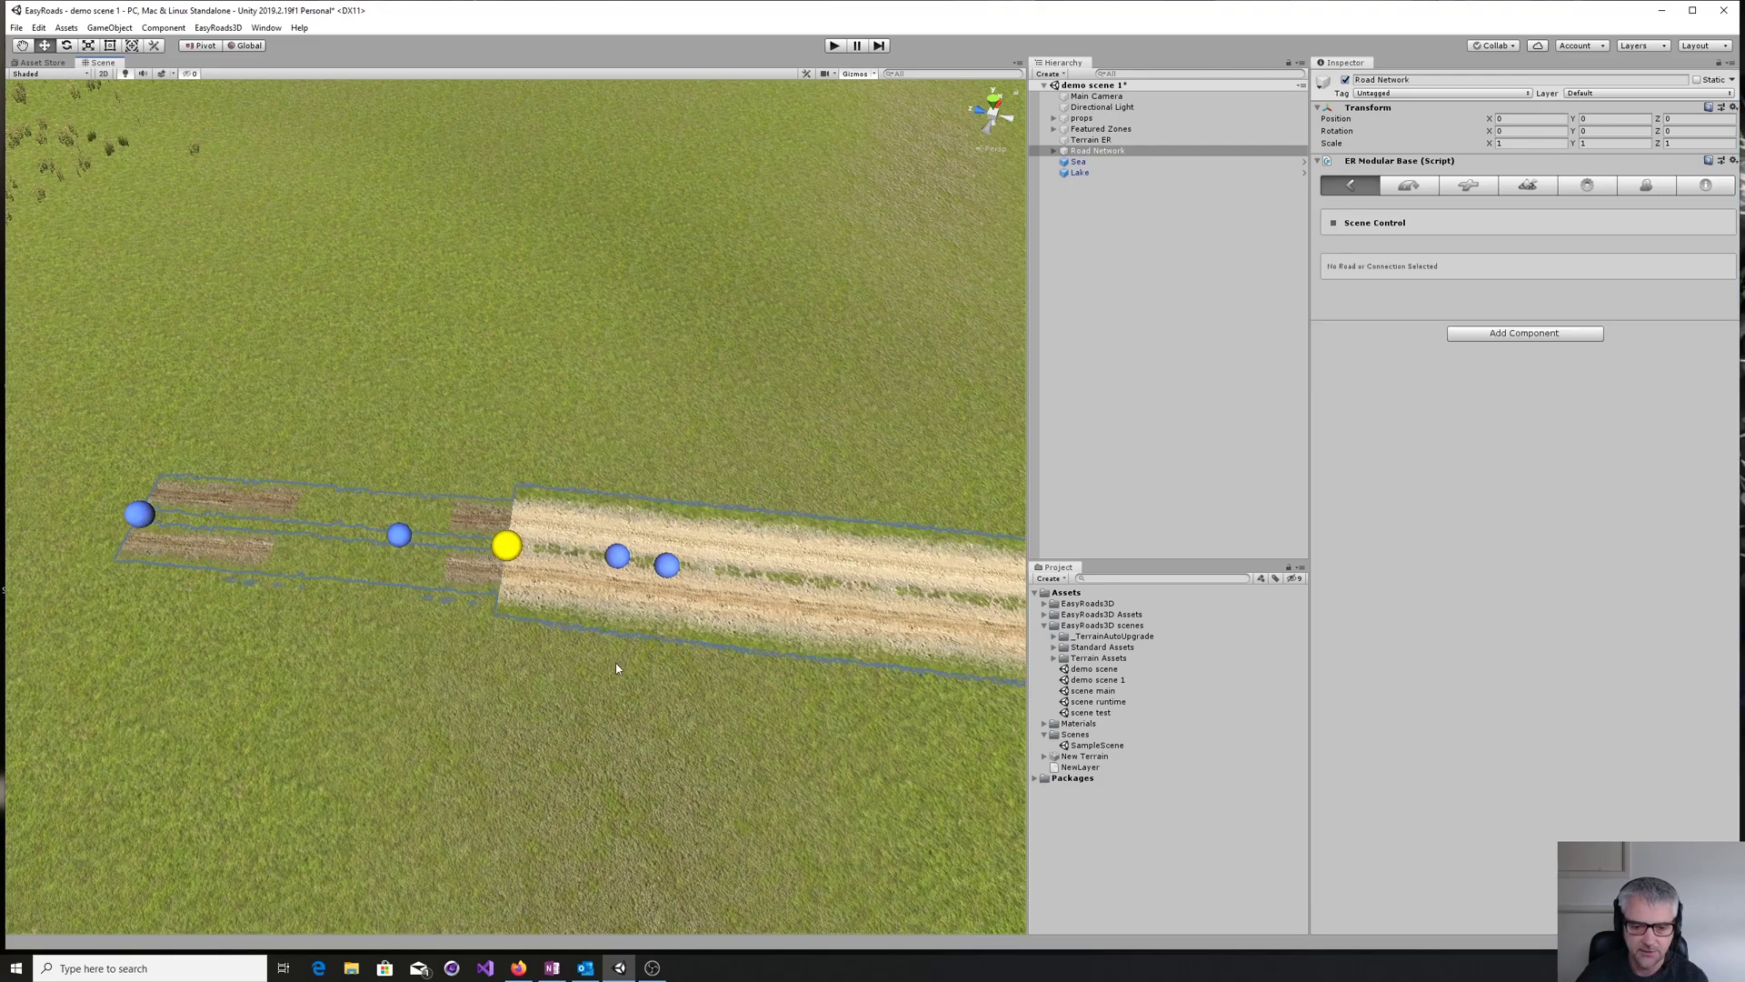
- Raise the connector joining the two tracks slightly along Y
{"action": "left_click", "coordinate": [399, 534]}
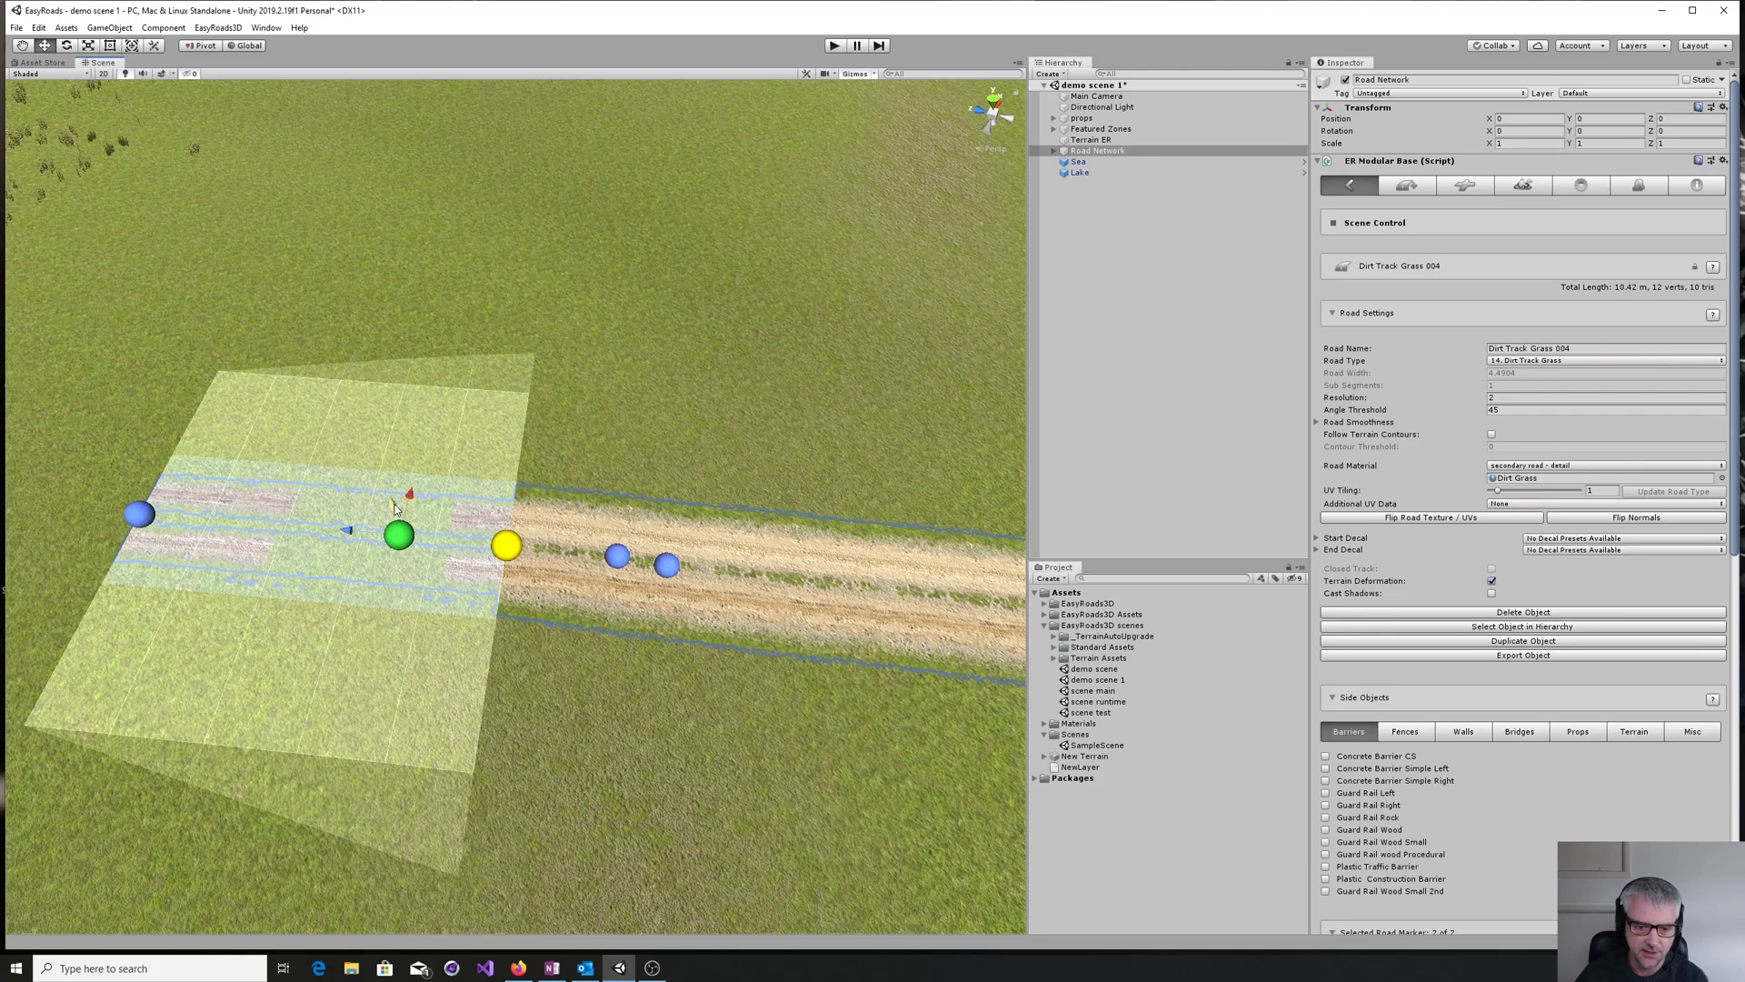
{"action": "left_click", "coordinate": [139, 514]}
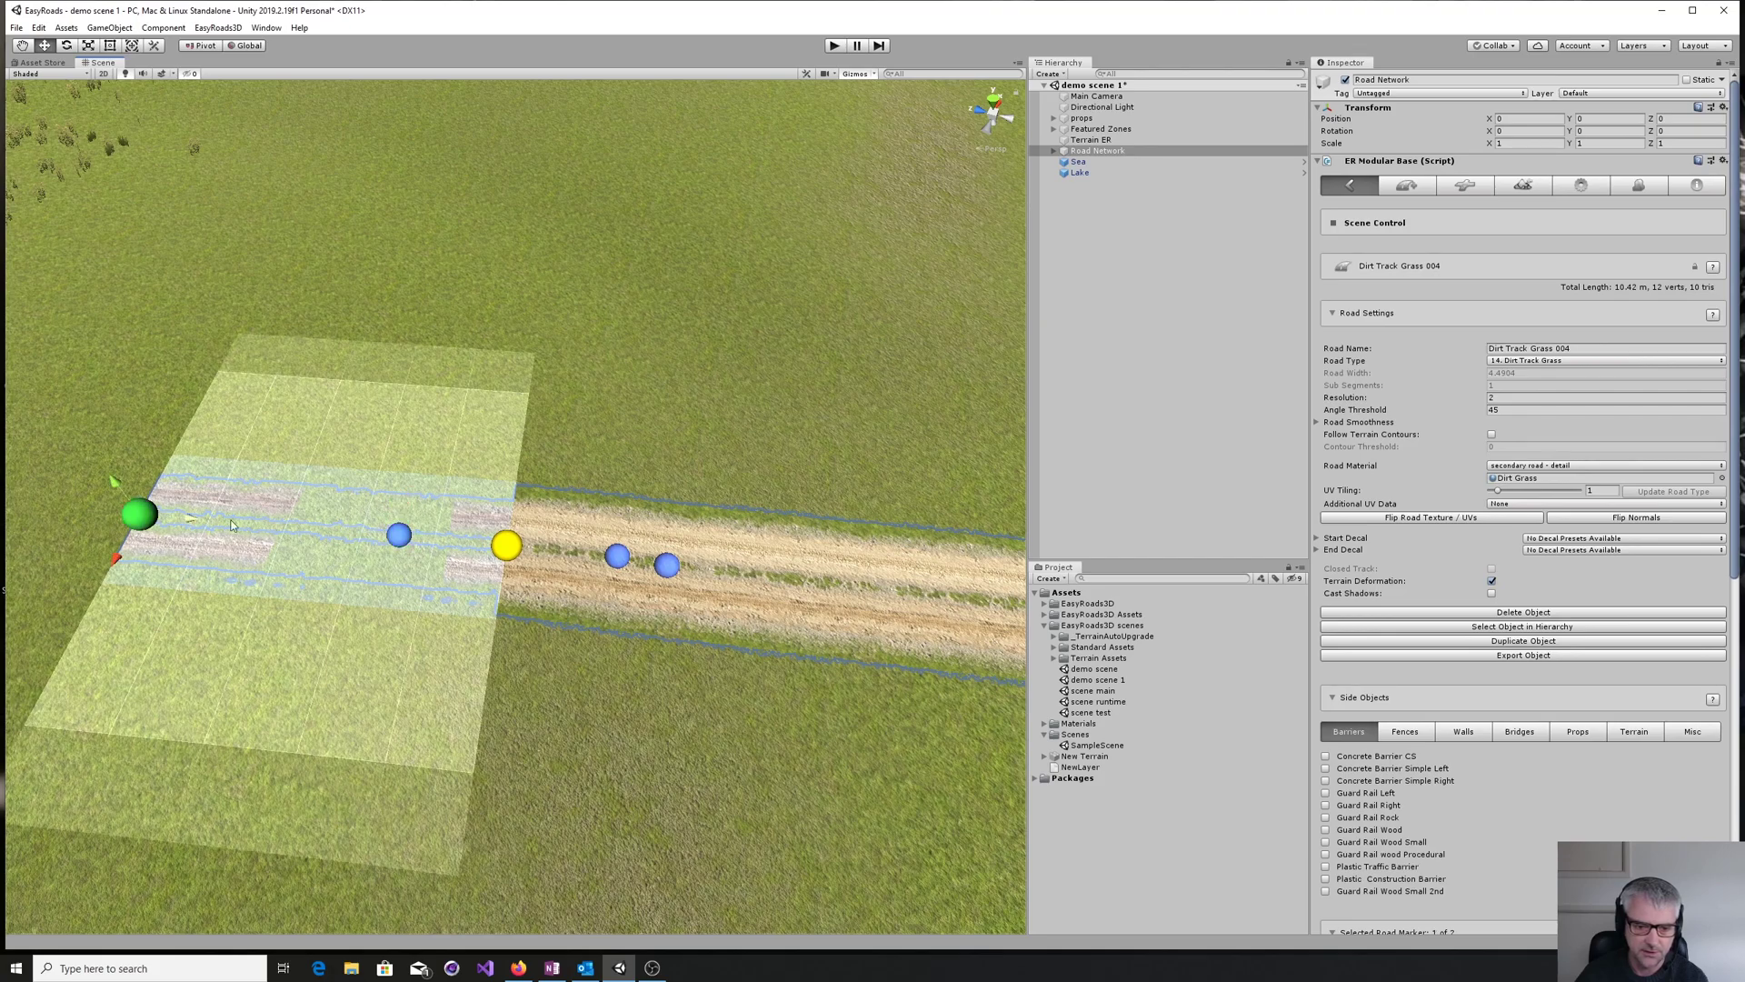
{"action": "left_click", "coordinate": [506, 542]}
{"action": "left_click_drag", "start_coordinate": [507, 530], "coordinate": [507, 515]}
{"action": "left_click", "coordinate": [473, 629]}
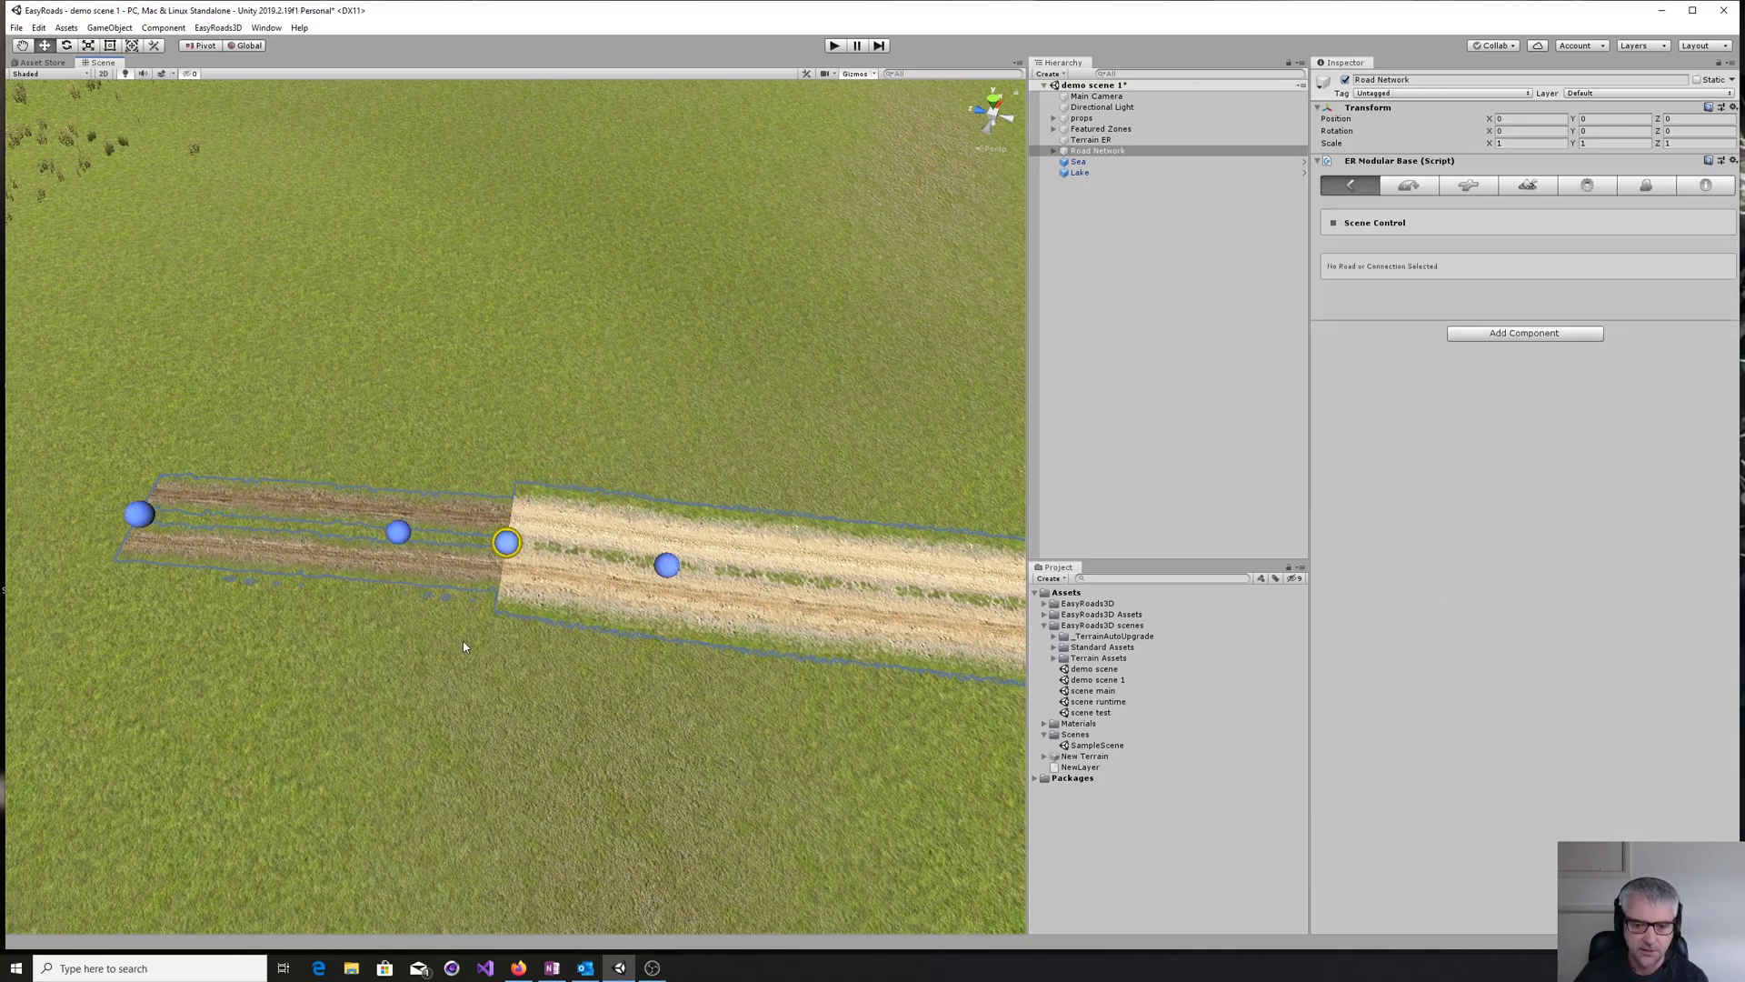
{"action": "left_click_drag", "start_coordinate": [460, 643], "coordinate": [666, 518], "text": "alt"}
{"action": "left_click_drag", "start_coordinate": [905, 702], "coordinate": [943, 607], "text": "alt"}
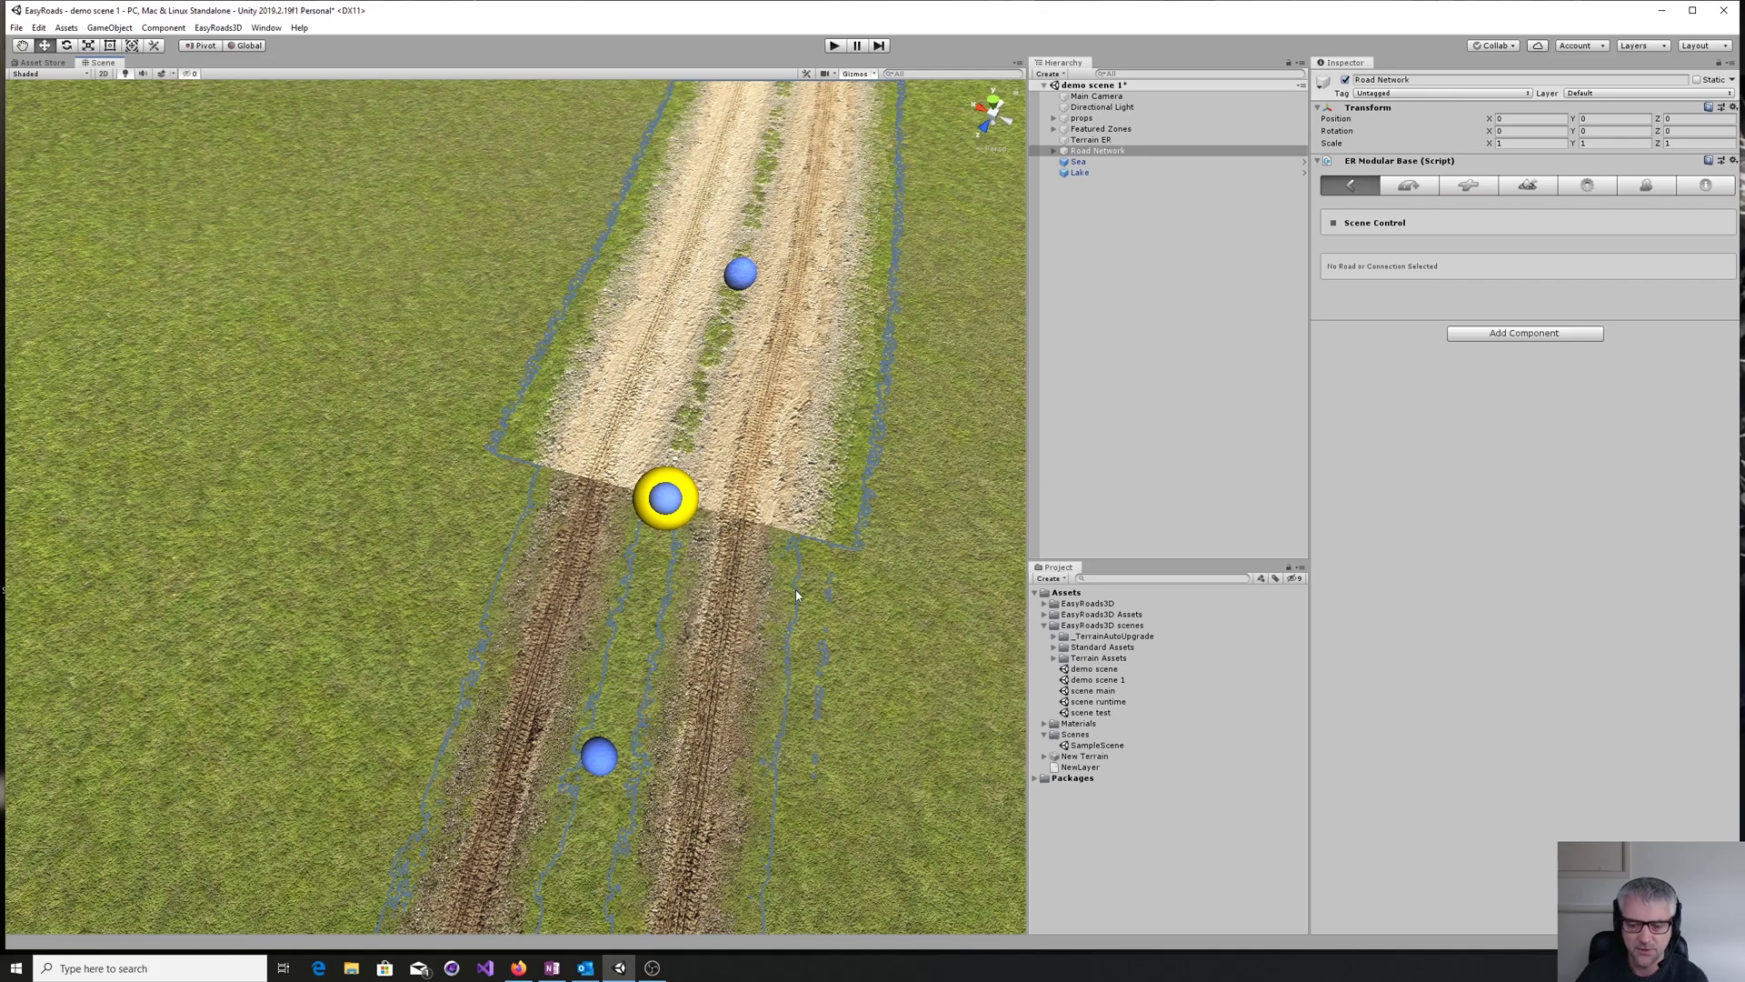
{"action": "left_click_drag", "start_coordinate": [954, 663], "coordinate": [652, 700], "text": "alt"}
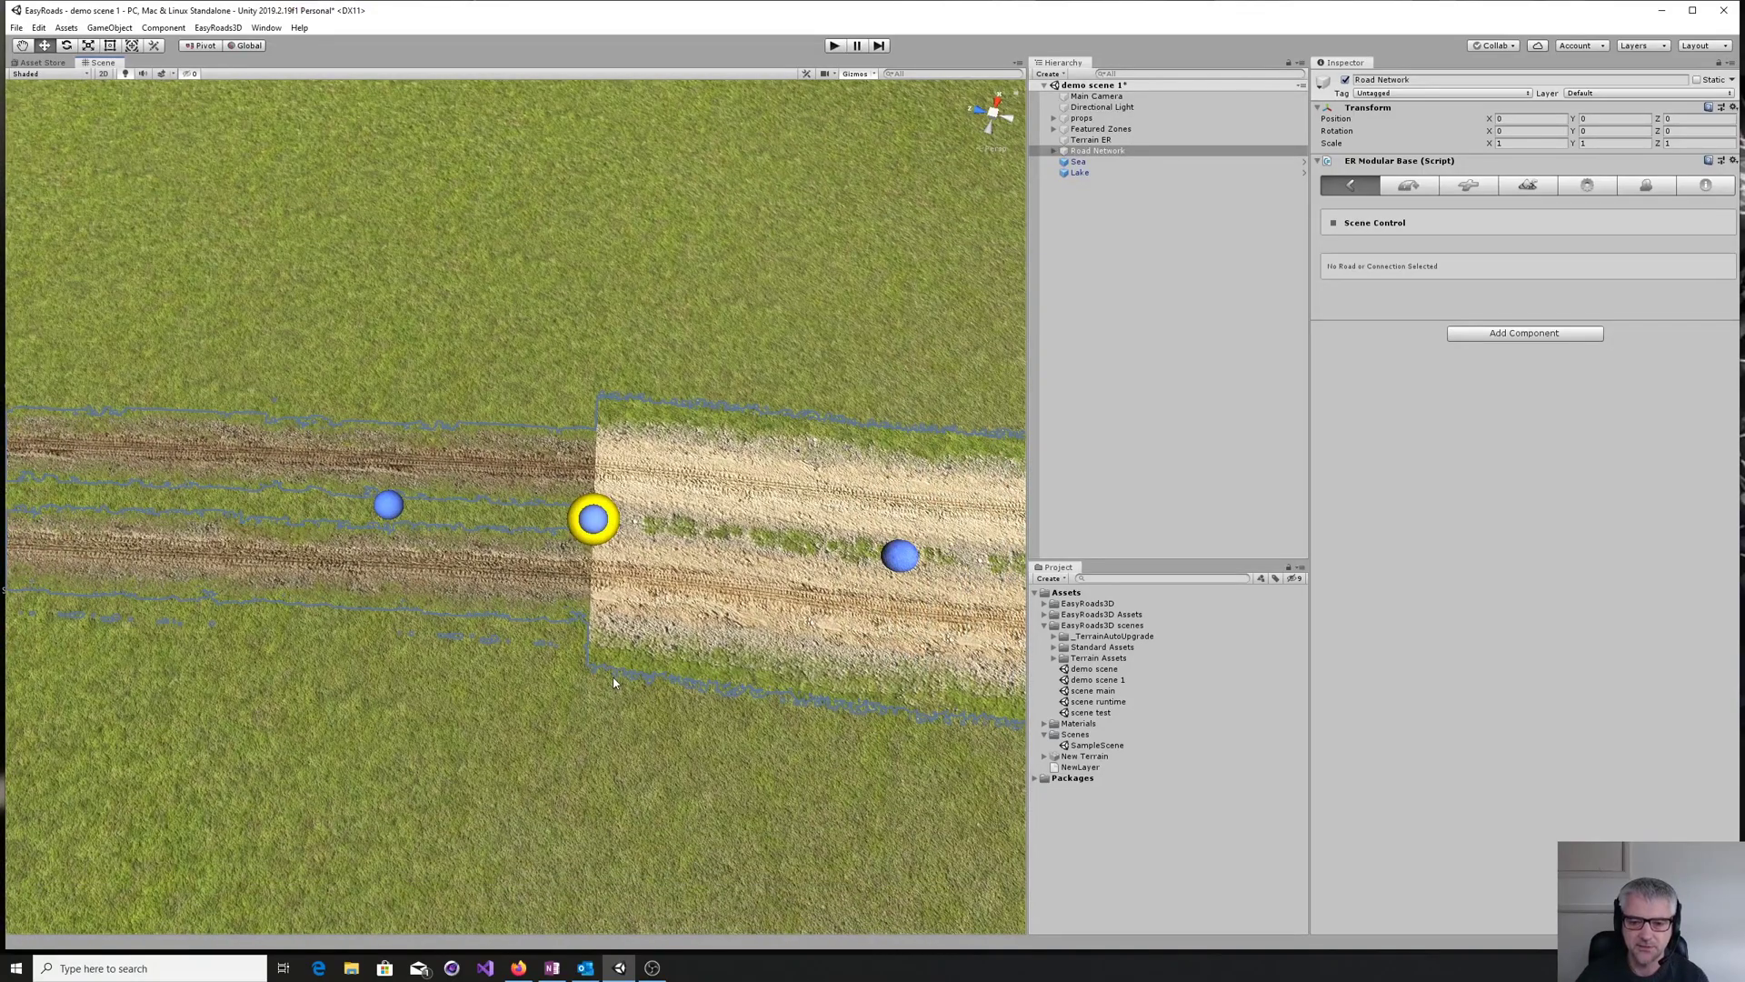
- Set the yellow connector's Transition Type to Texture Transition
{"action": "left_click", "coordinate": [596, 537]}
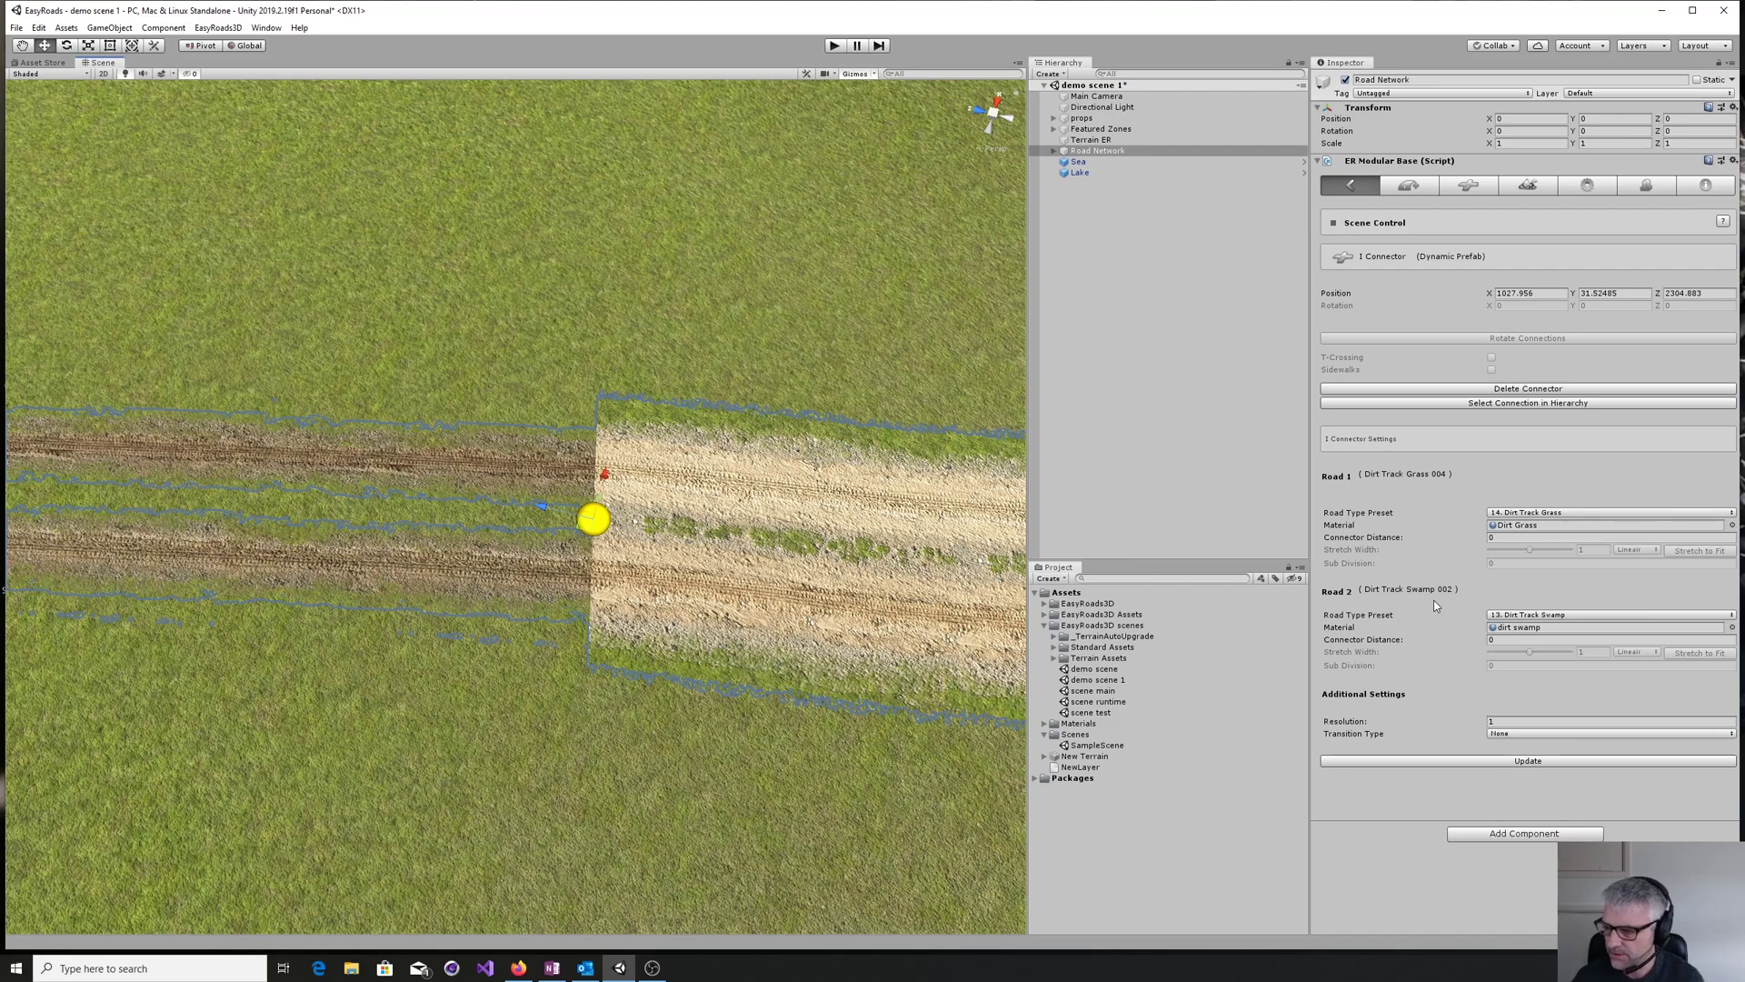
{"action": "left_click", "coordinate": [600, 527]}
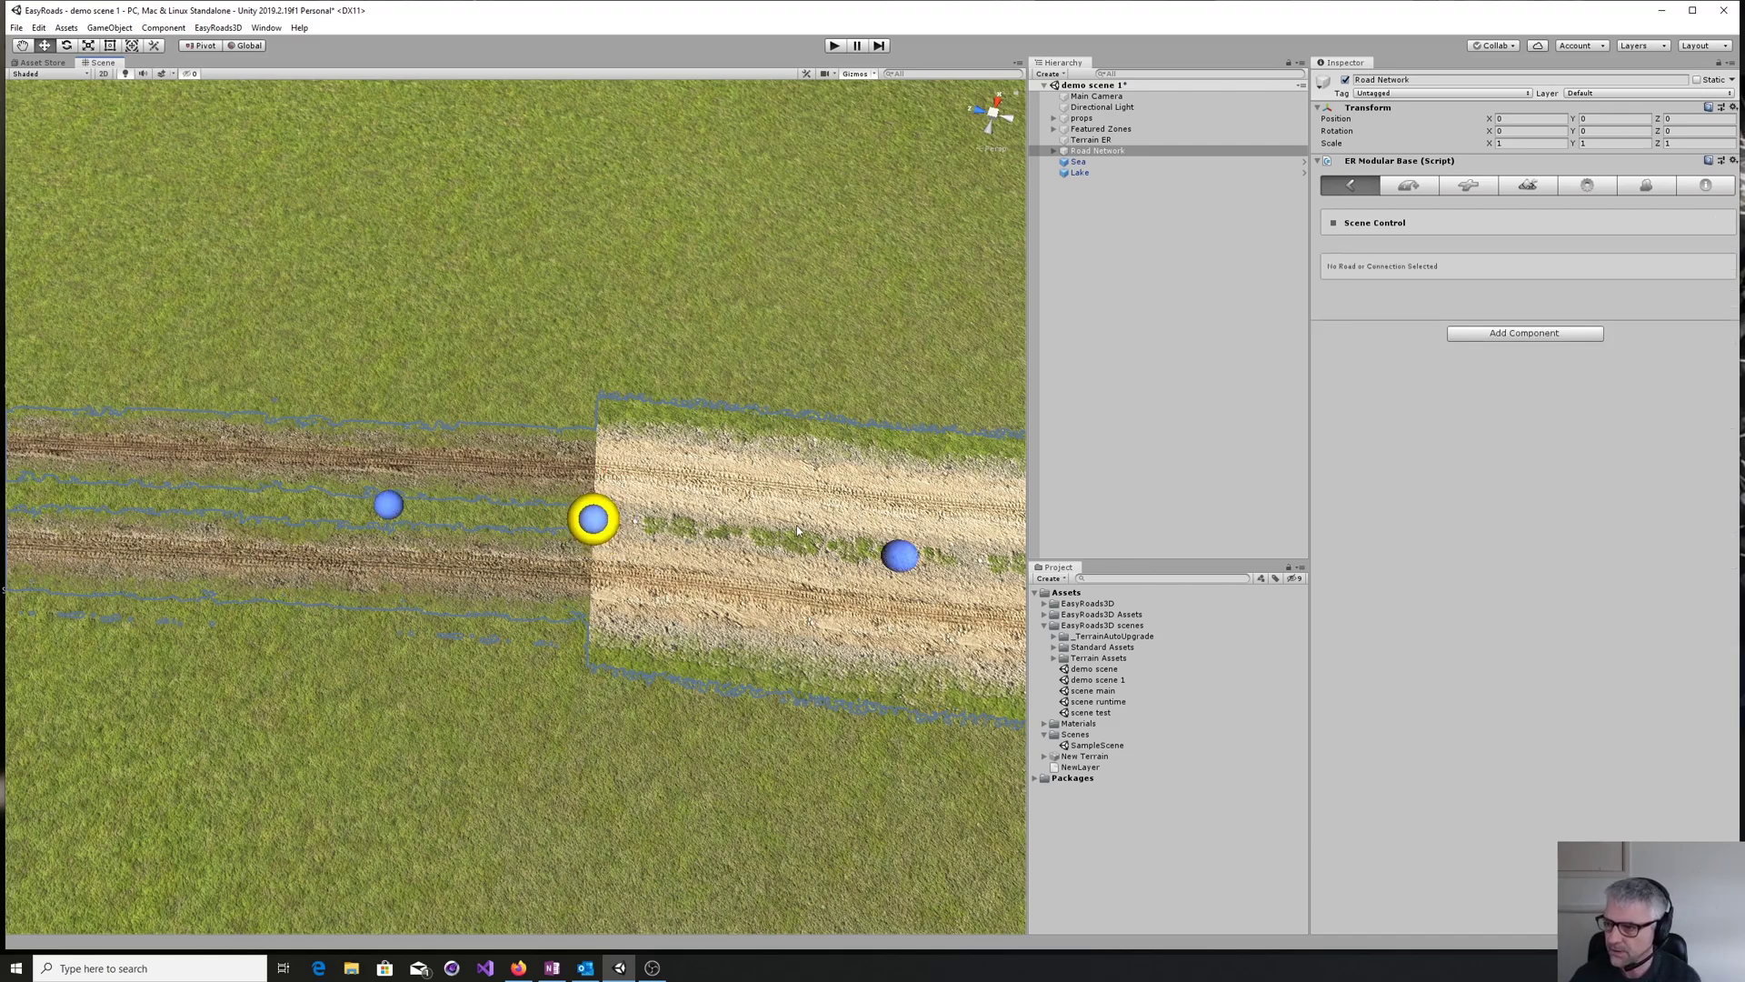
{"action": "left_click", "coordinate": [593, 520]}
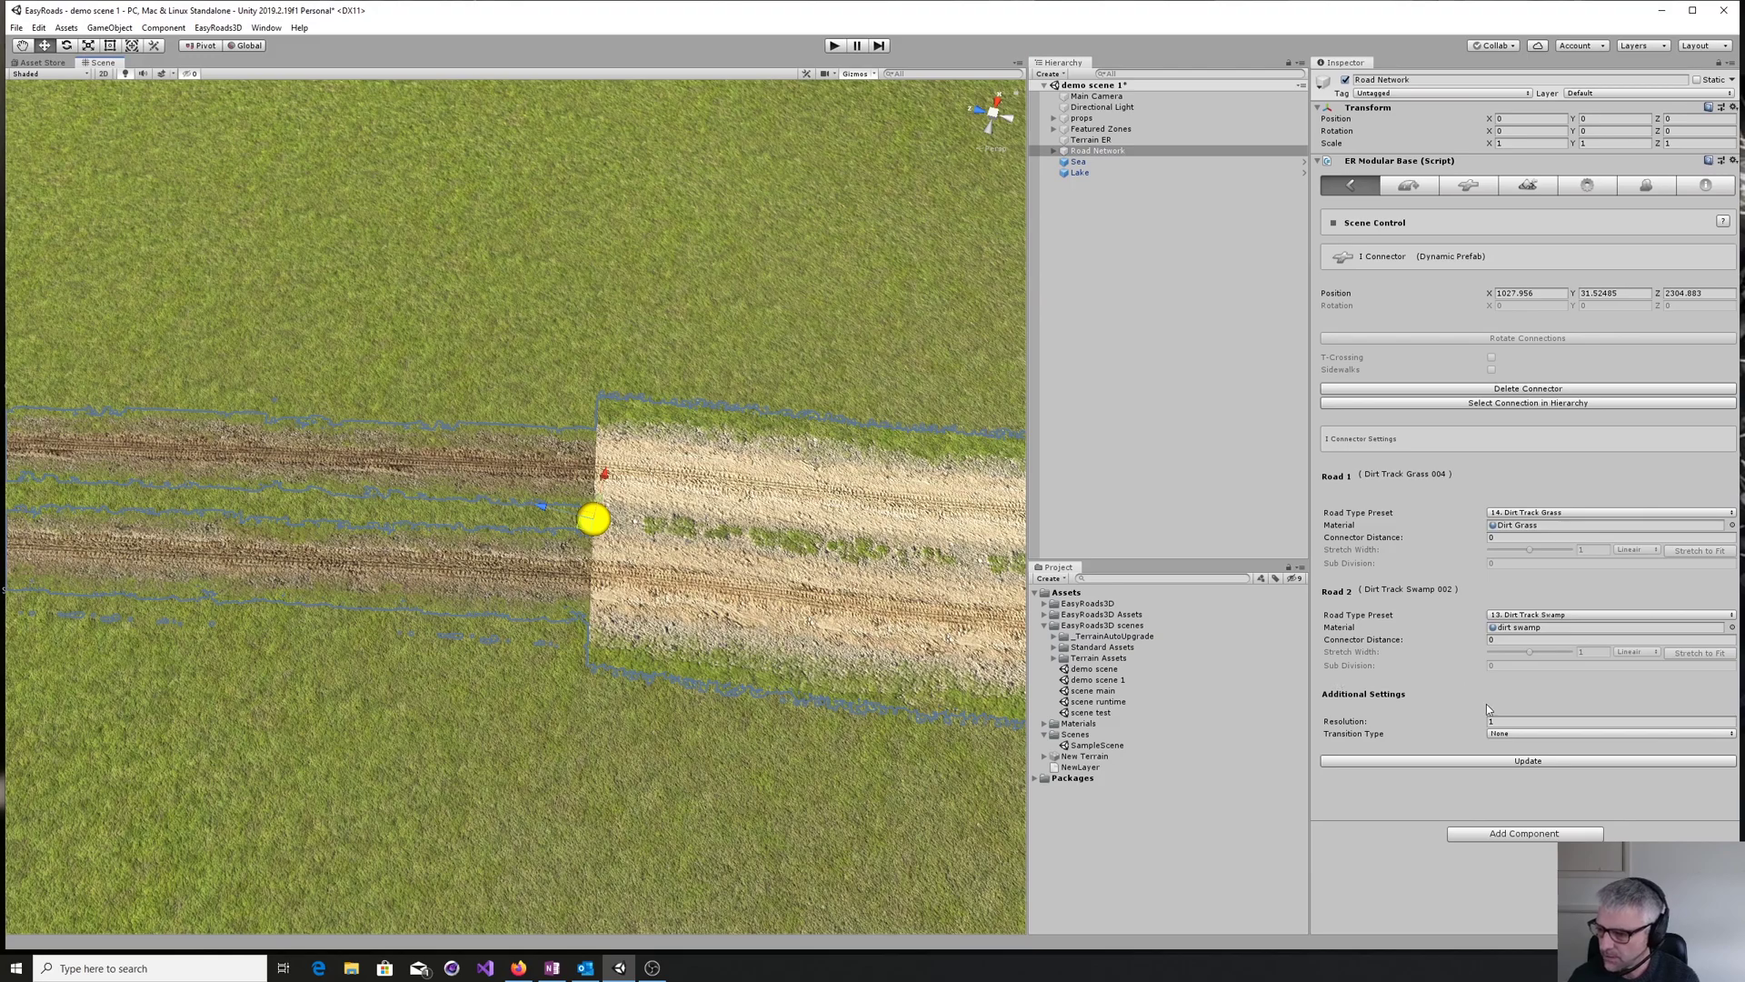
{"action": "left_click", "coordinate": [1529, 737]}
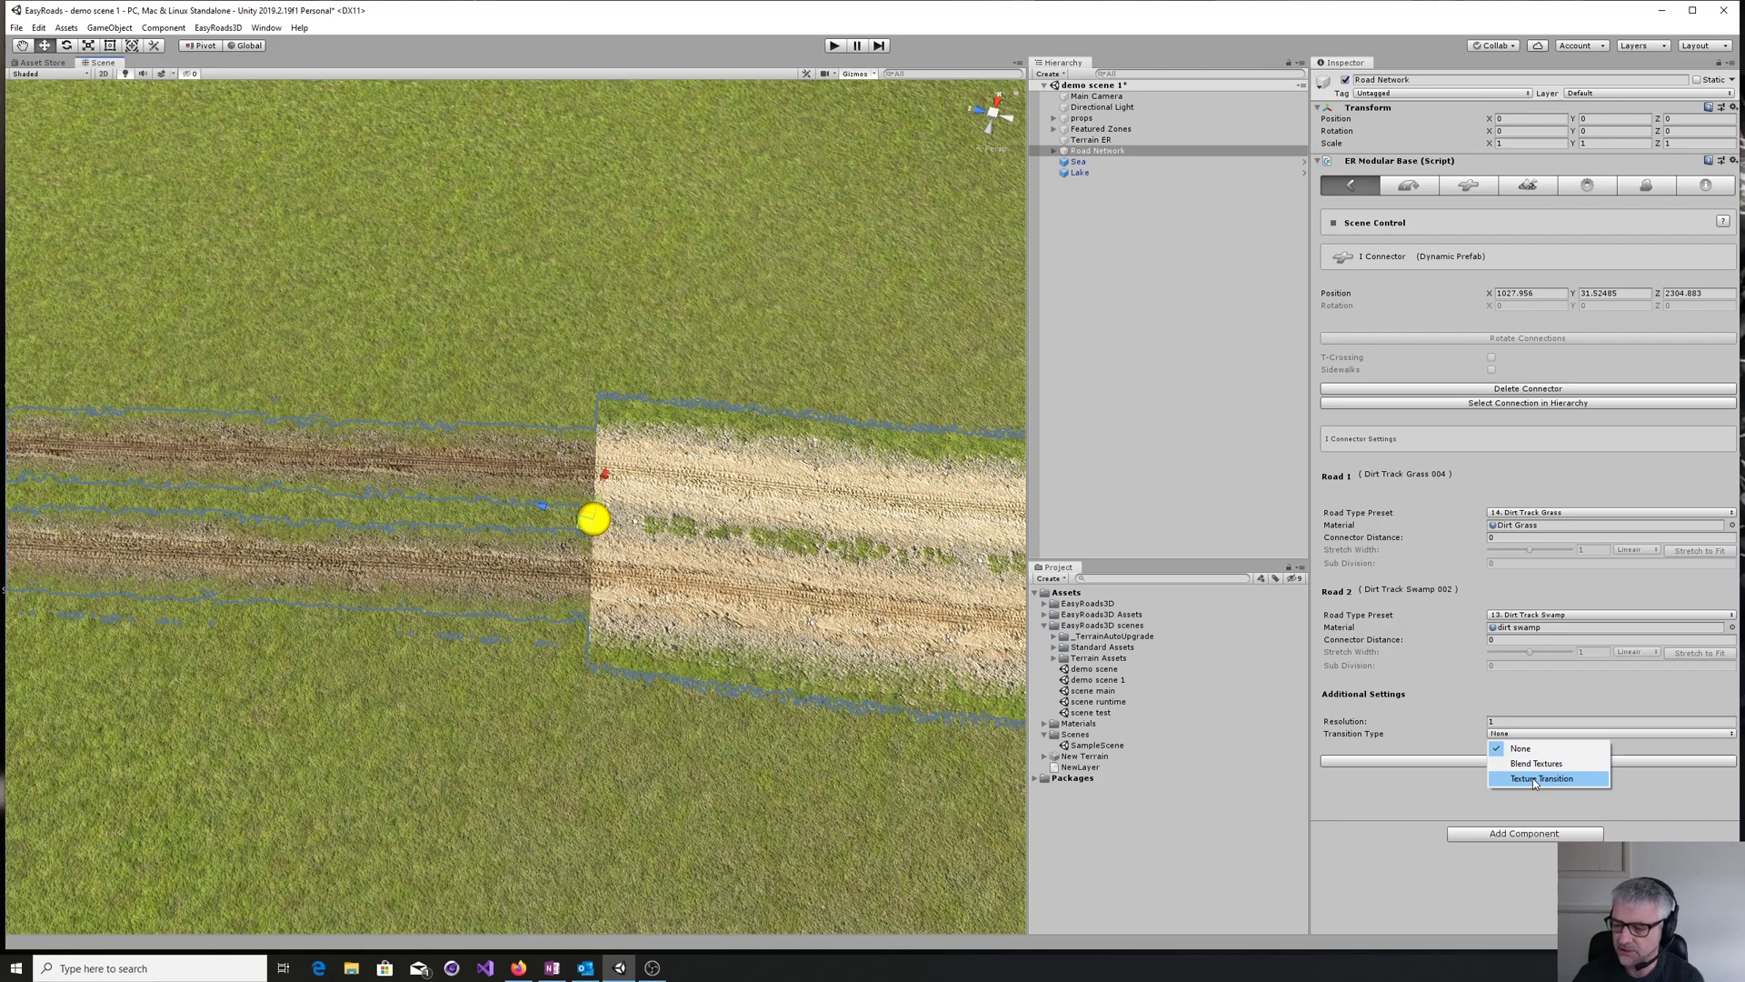
{"action": "left_click", "coordinate": [1532, 778]}
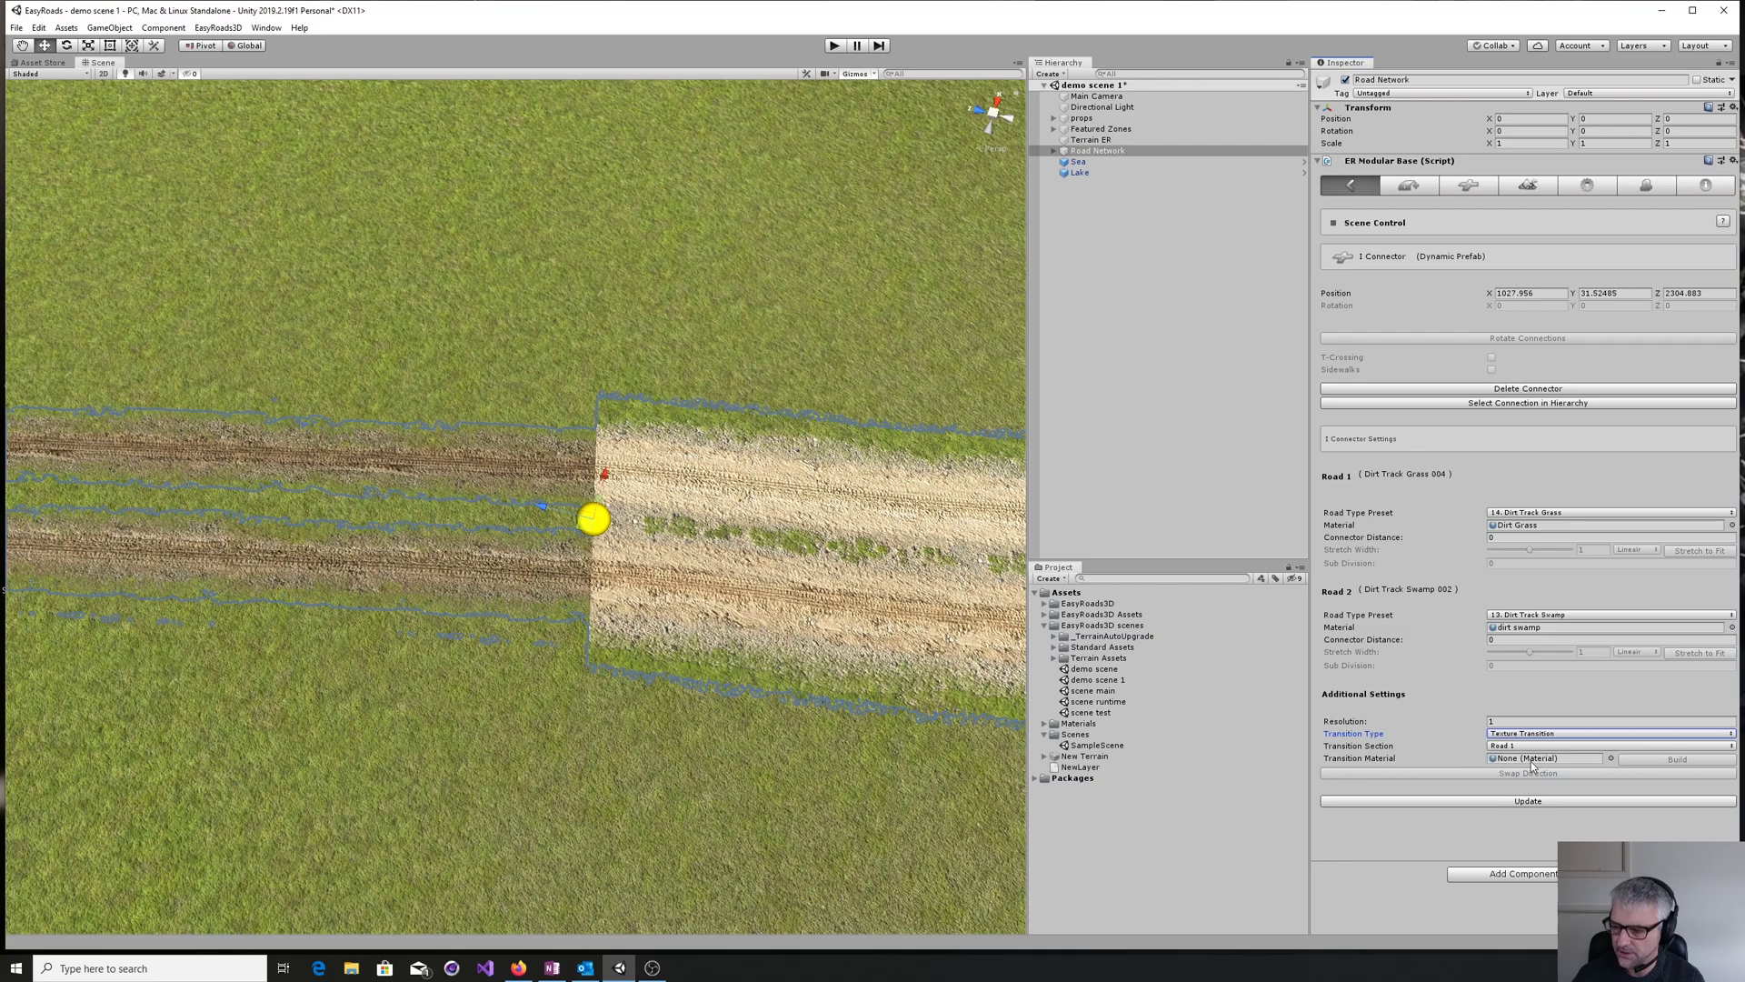
{"action": "left_click", "coordinate": [1563, 759]}
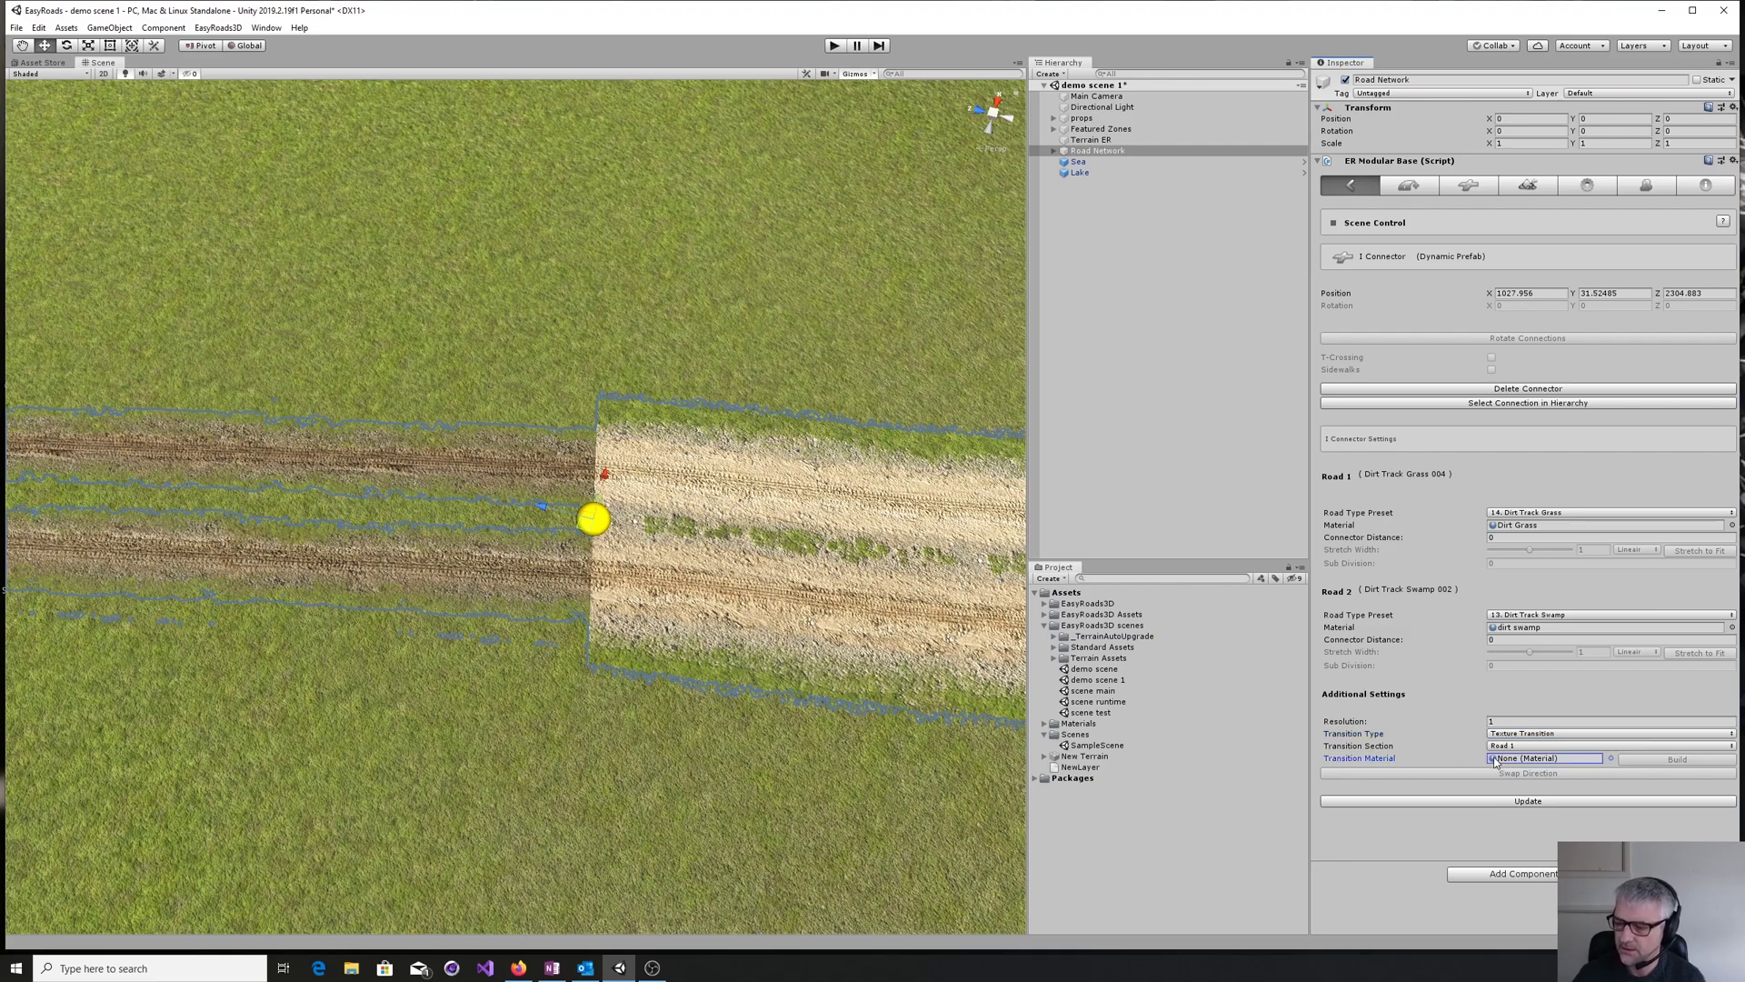
- Assign the dirt swamp transition material as the connector's transition material
{"action": "left_click", "coordinate": [1611, 759]}
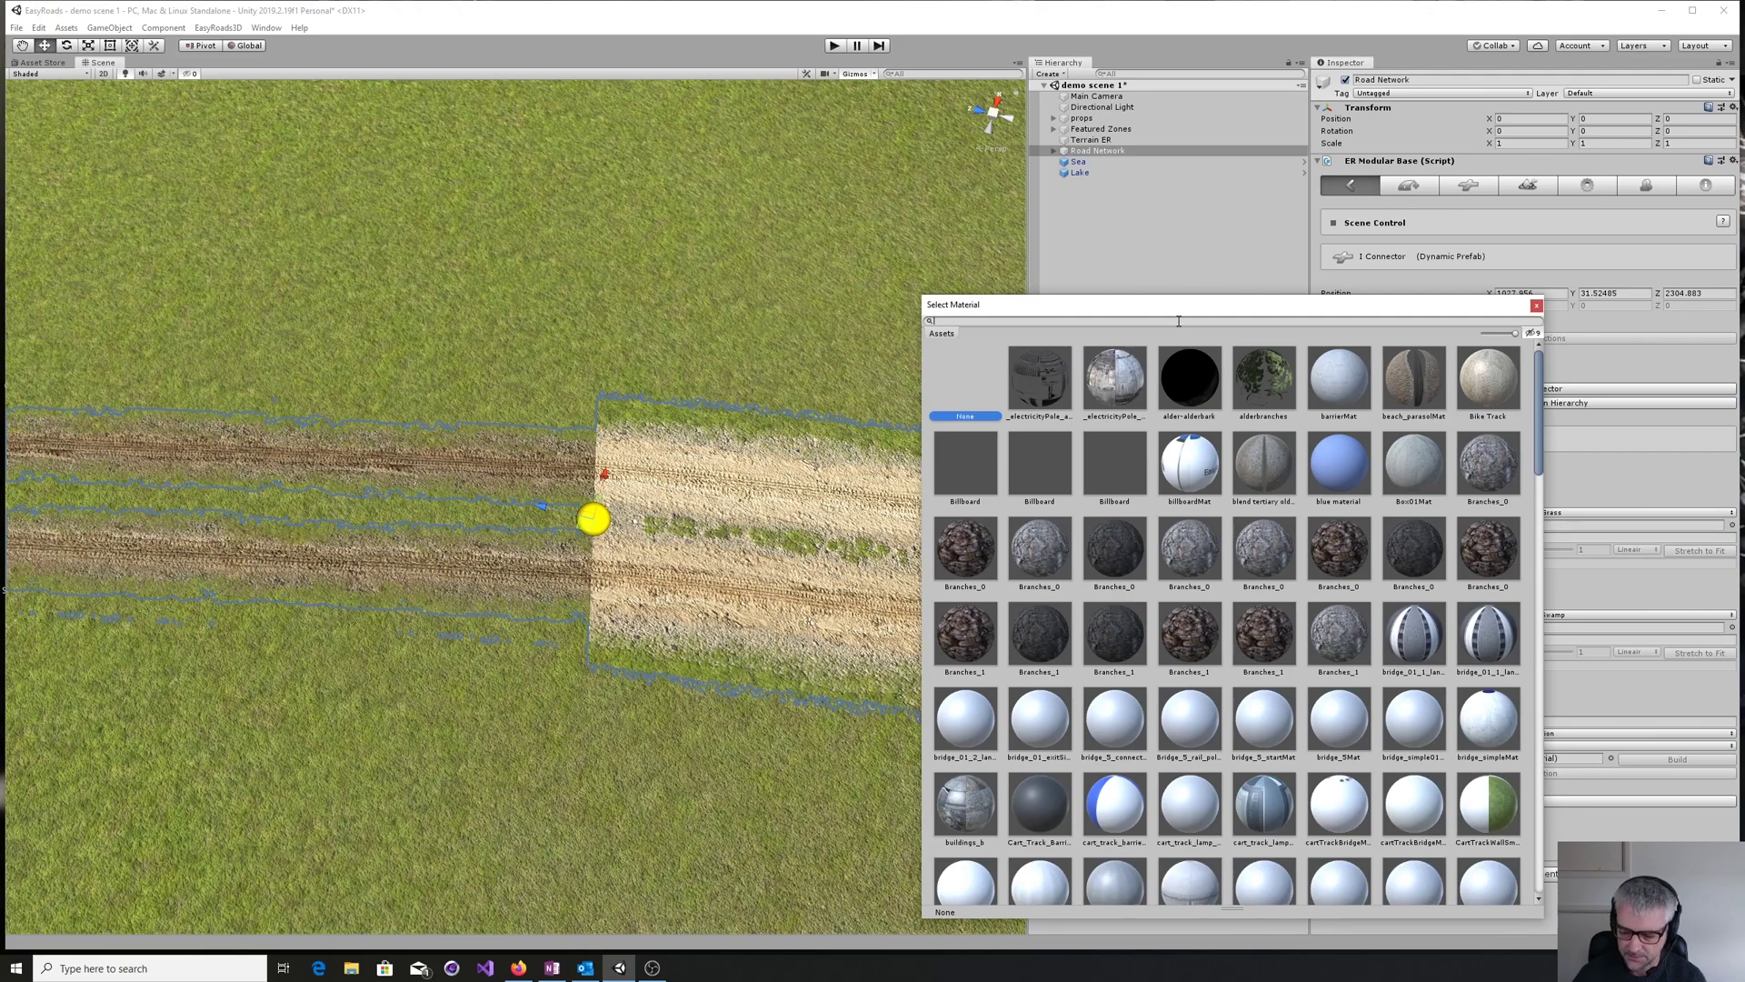
{"action": "type", "text": "trans"}
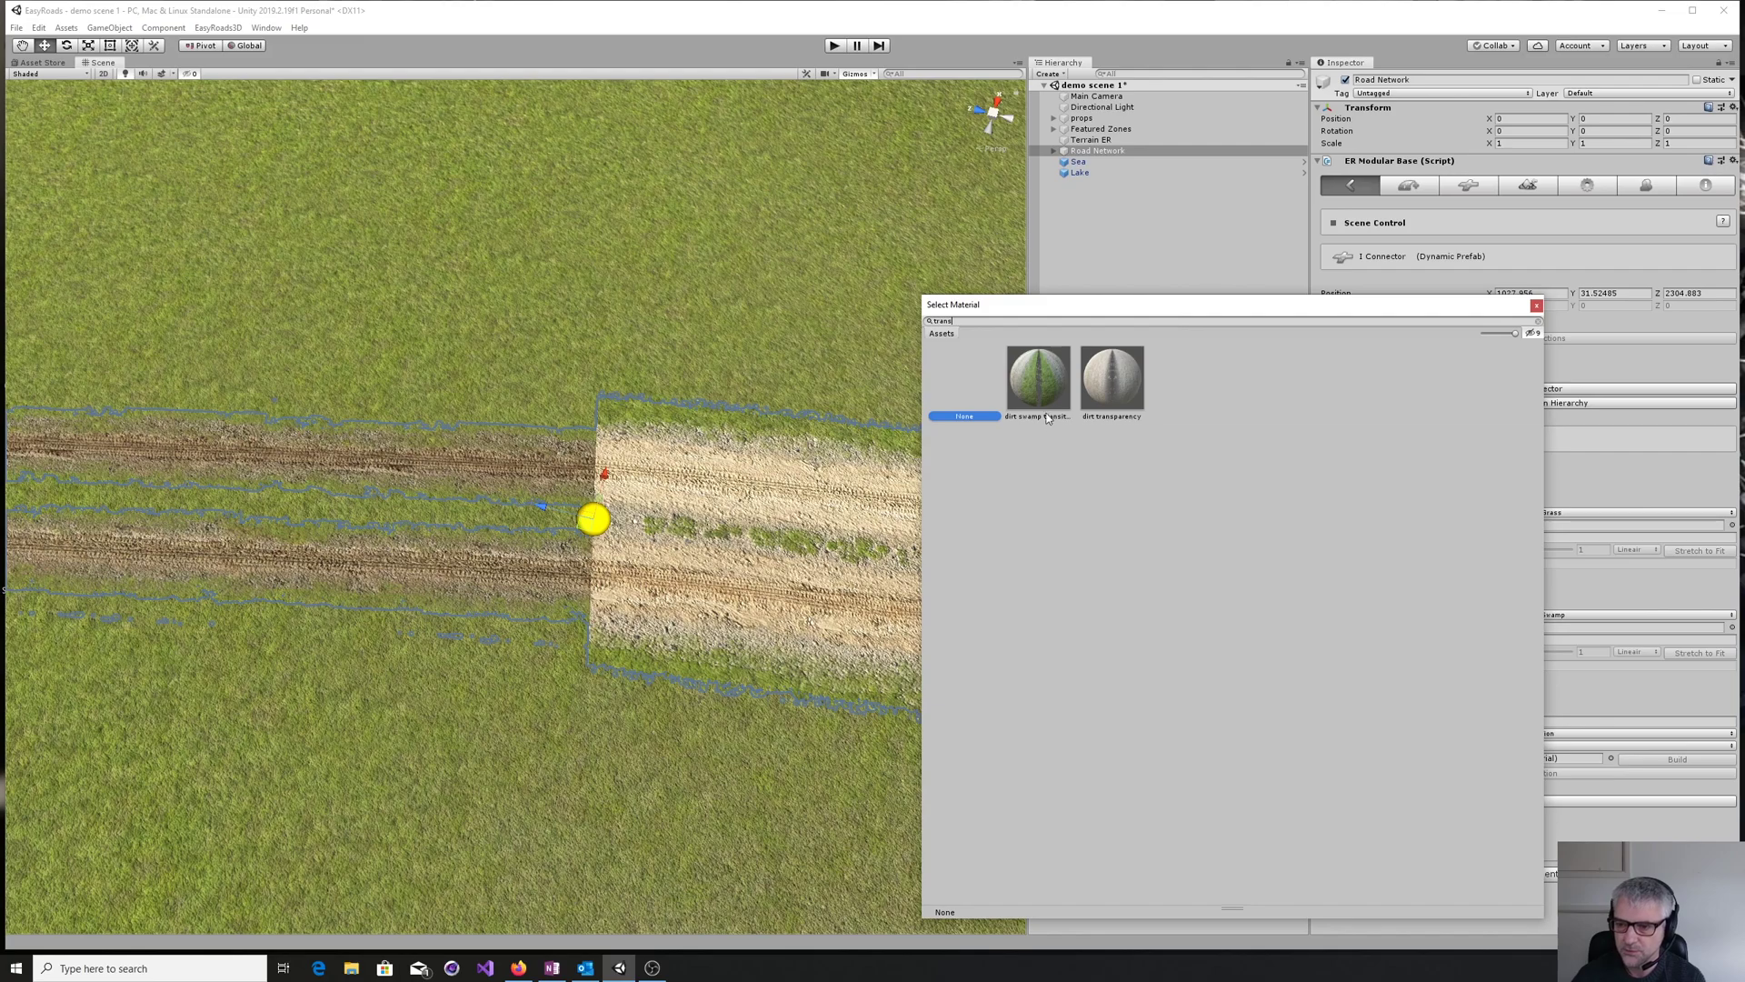
{"action": "left_click", "coordinate": [1036, 388]}
{"action": "double_click", "coordinate": [1036, 388]}
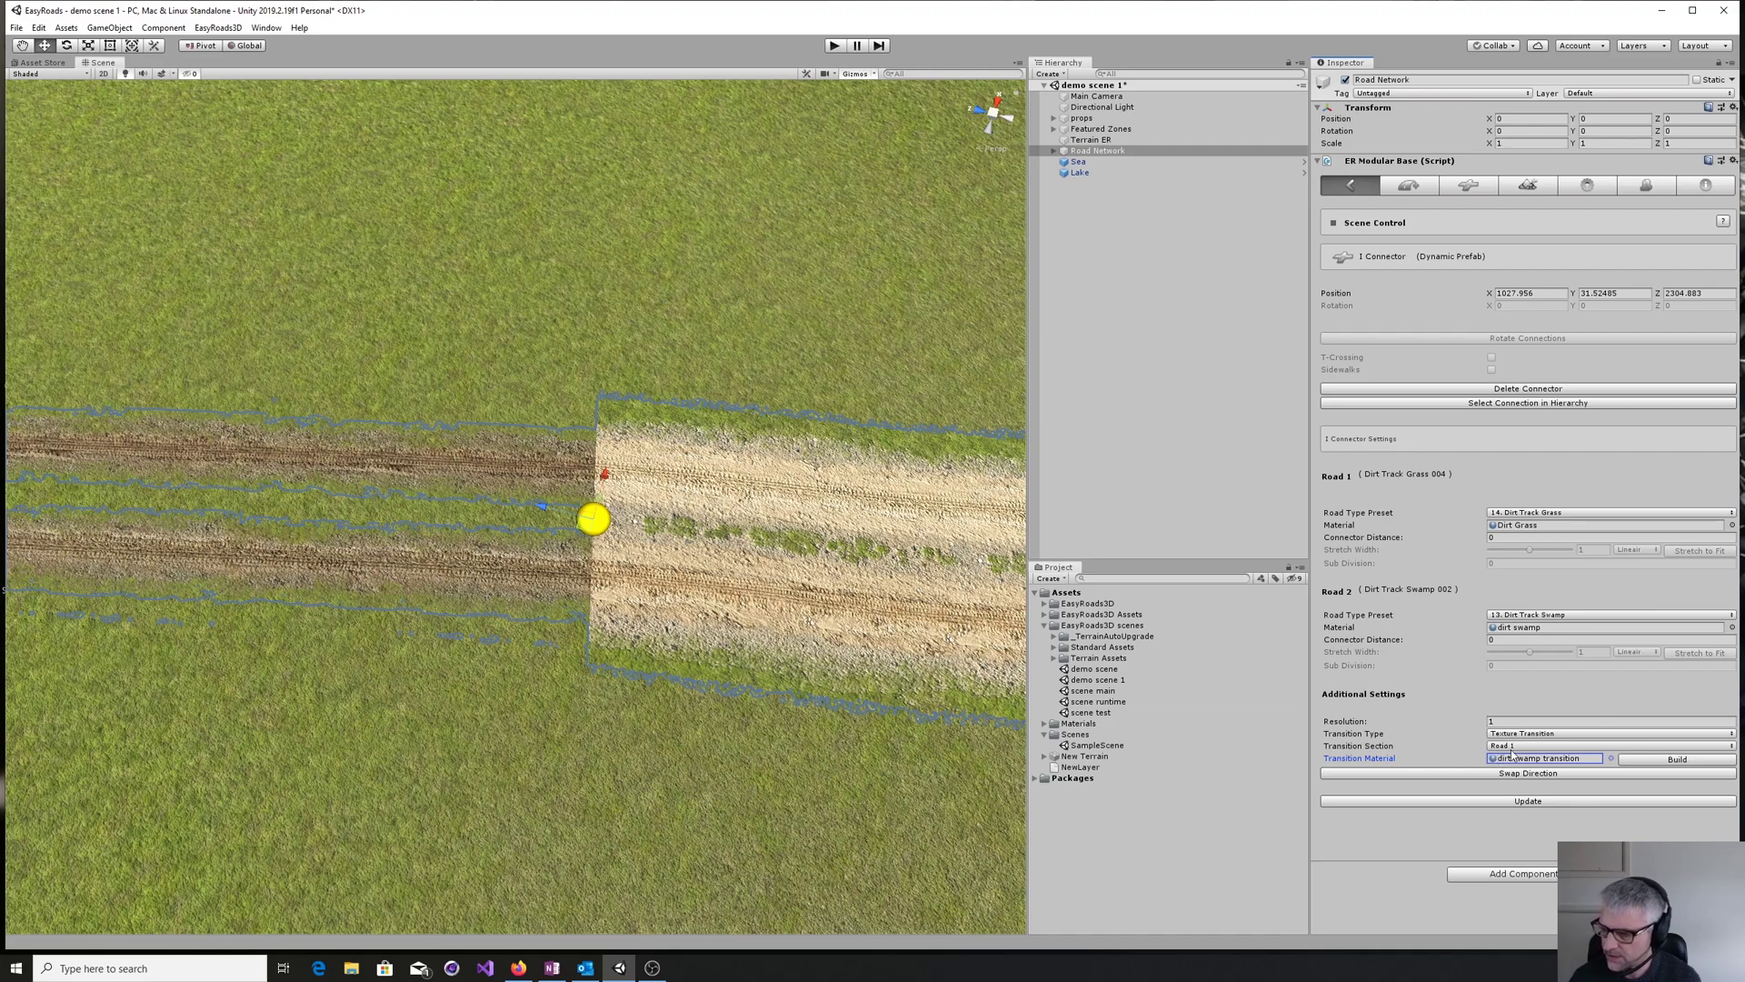
- Set the Road 1 connector distance to 4.5 and inspect the blend
{"action": "left_click", "coordinate": [1496, 537]}
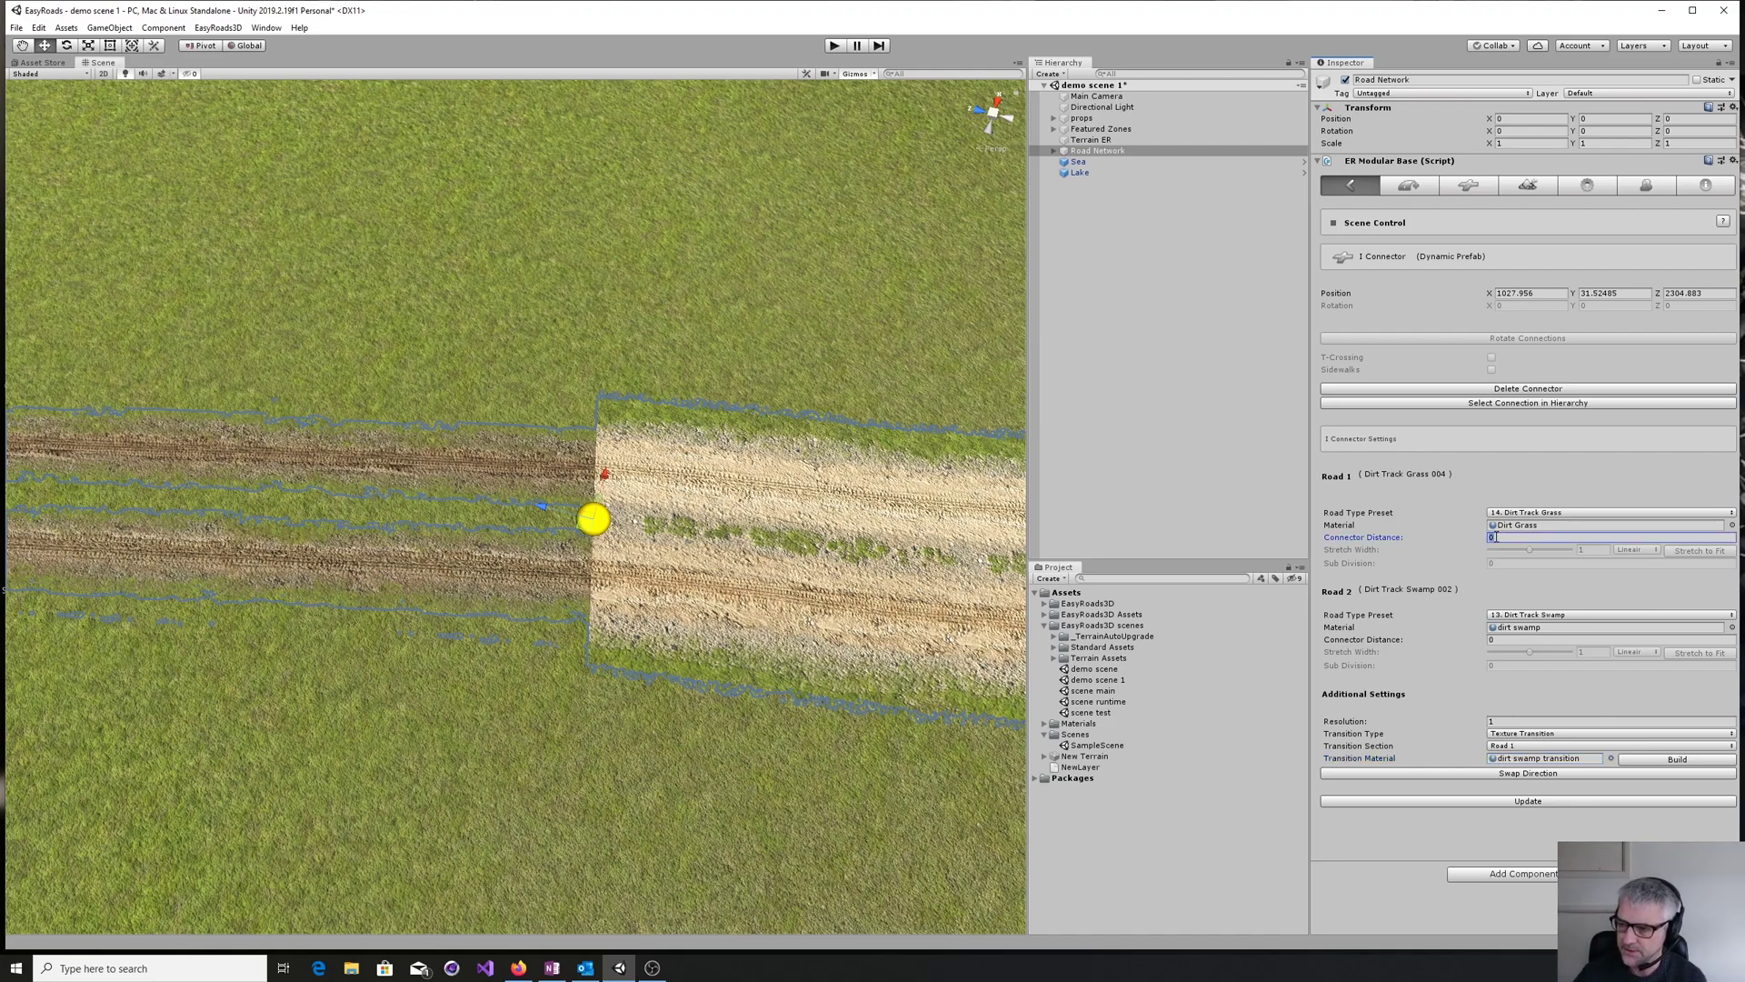
{"action": "type", "text": "4.5"}
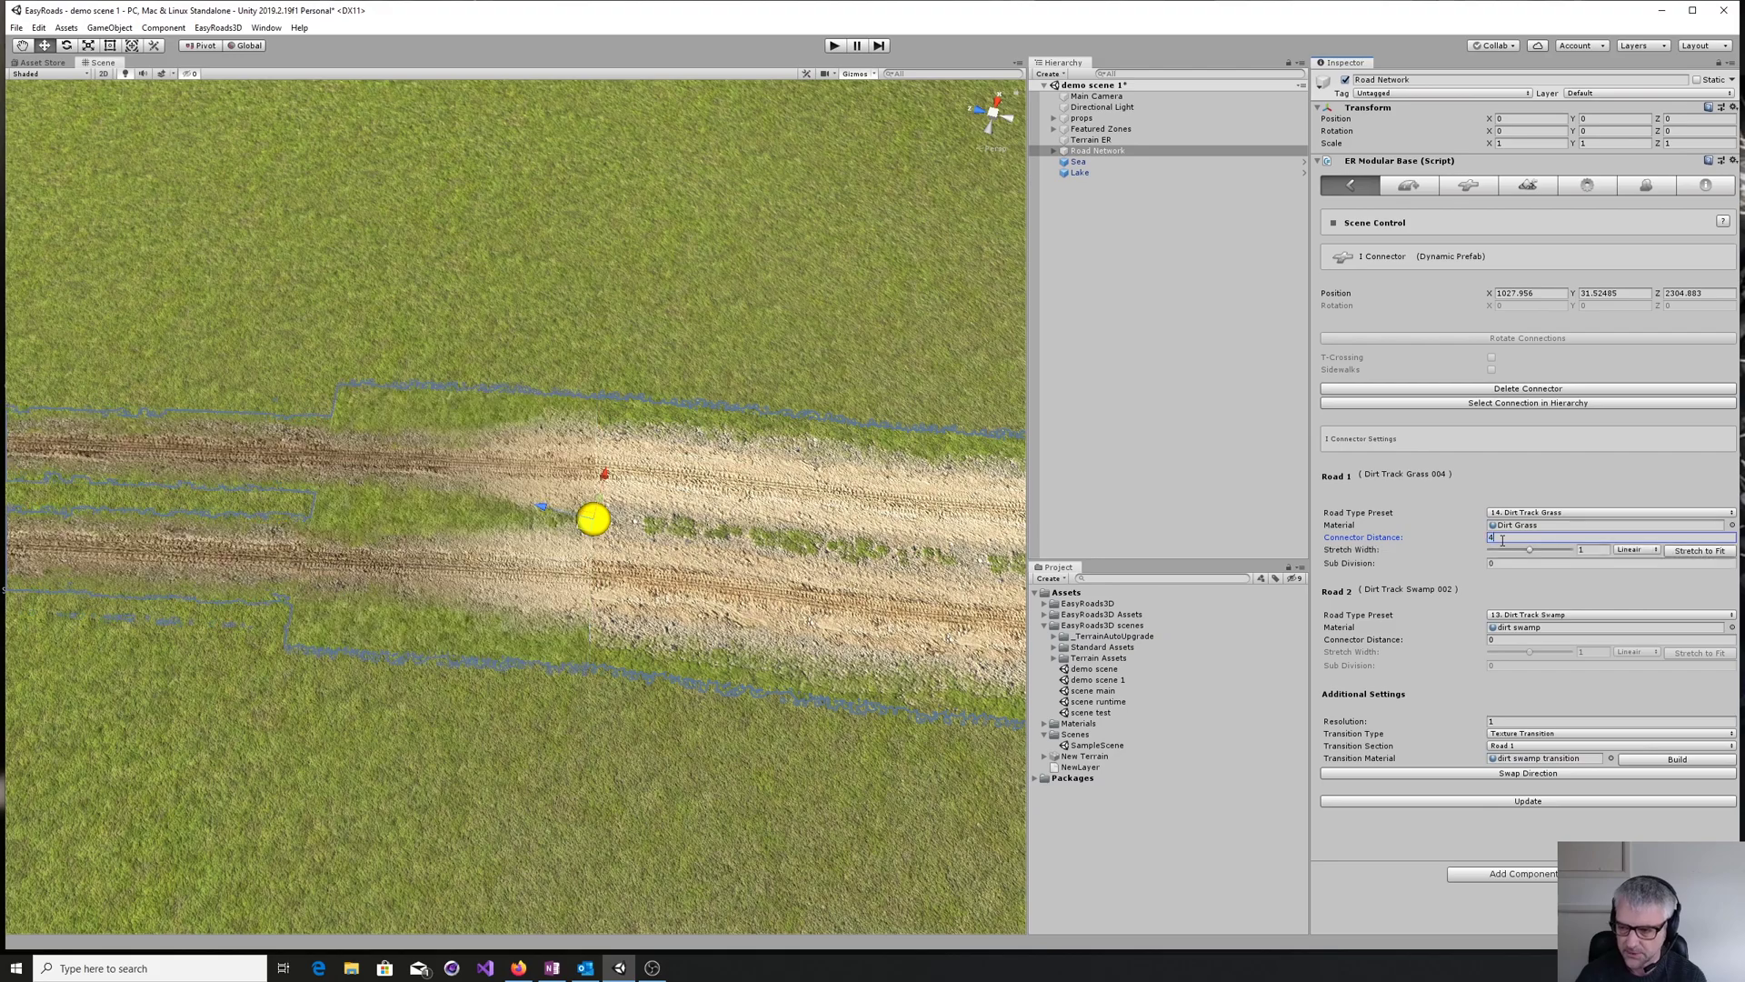
{"action": "left_click", "coordinate": [643, 745], "text": "alt"}
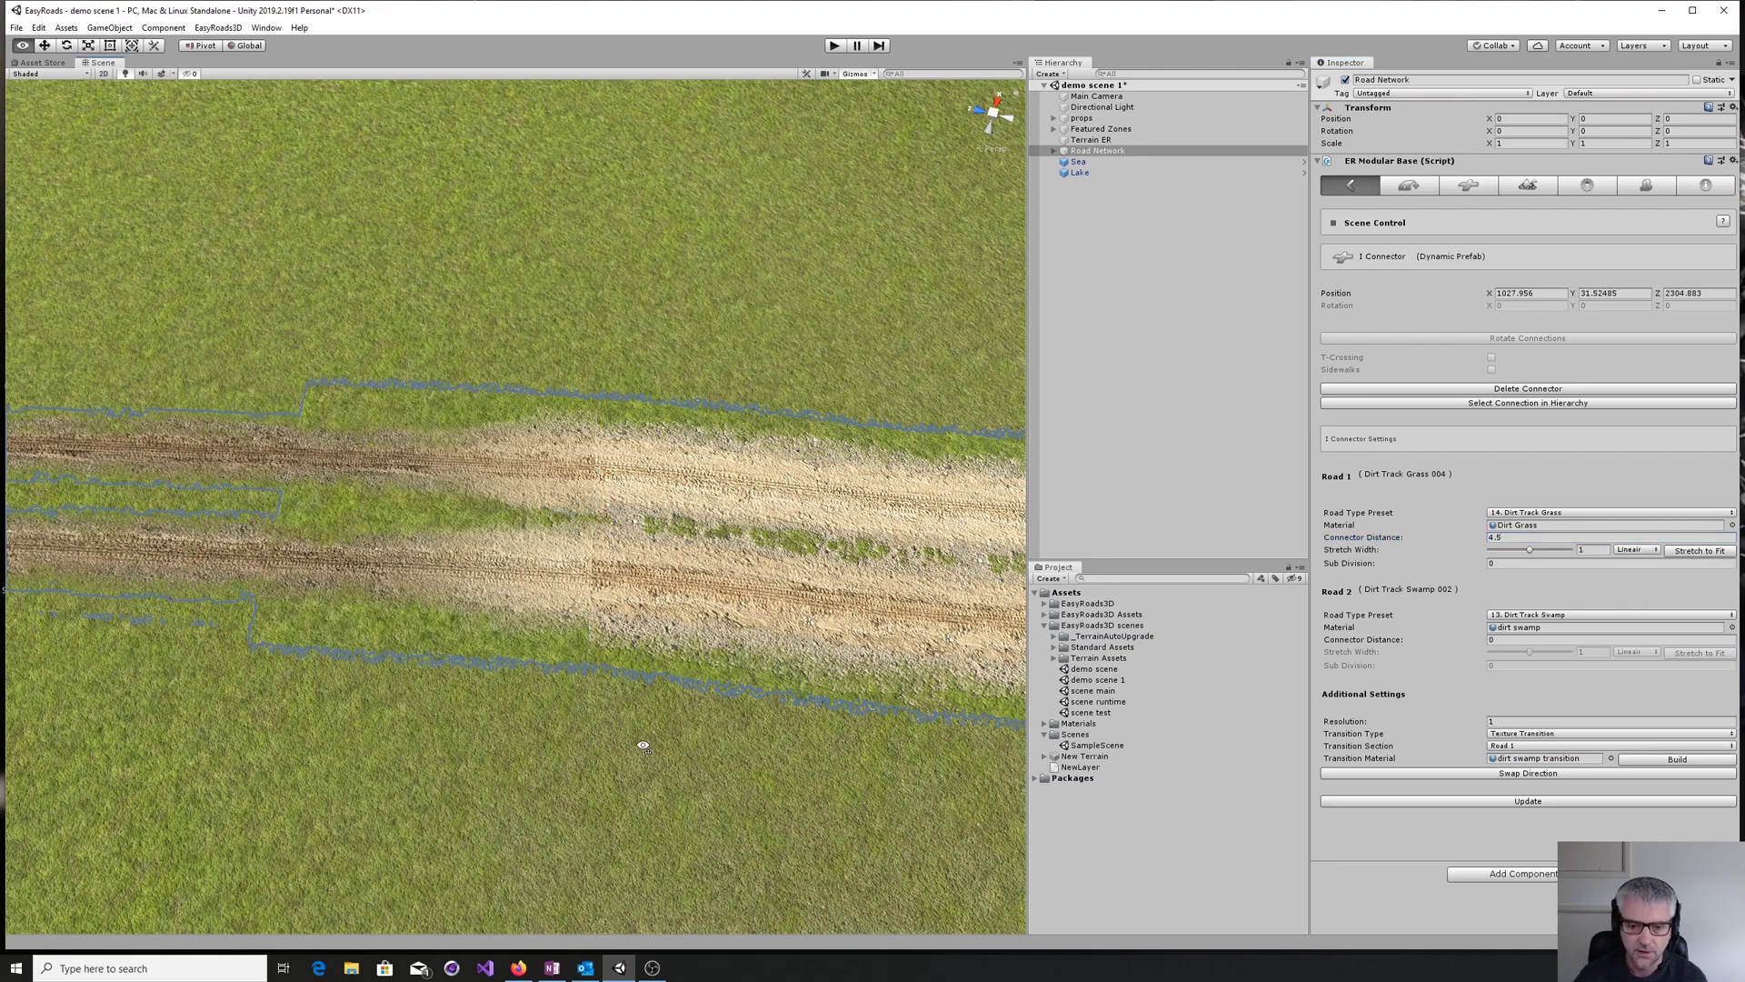
{"action": "mouse_move", "coordinate": [643, 746]}
{"action": "left_mouse_down", "text": "alt"}
{"action": "mouse_move", "coordinate": [643, 727]}
{"action": "mouse_move", "coordinate": [643, 745]}
{"action": "left_mouse_up", "text": "alt"}
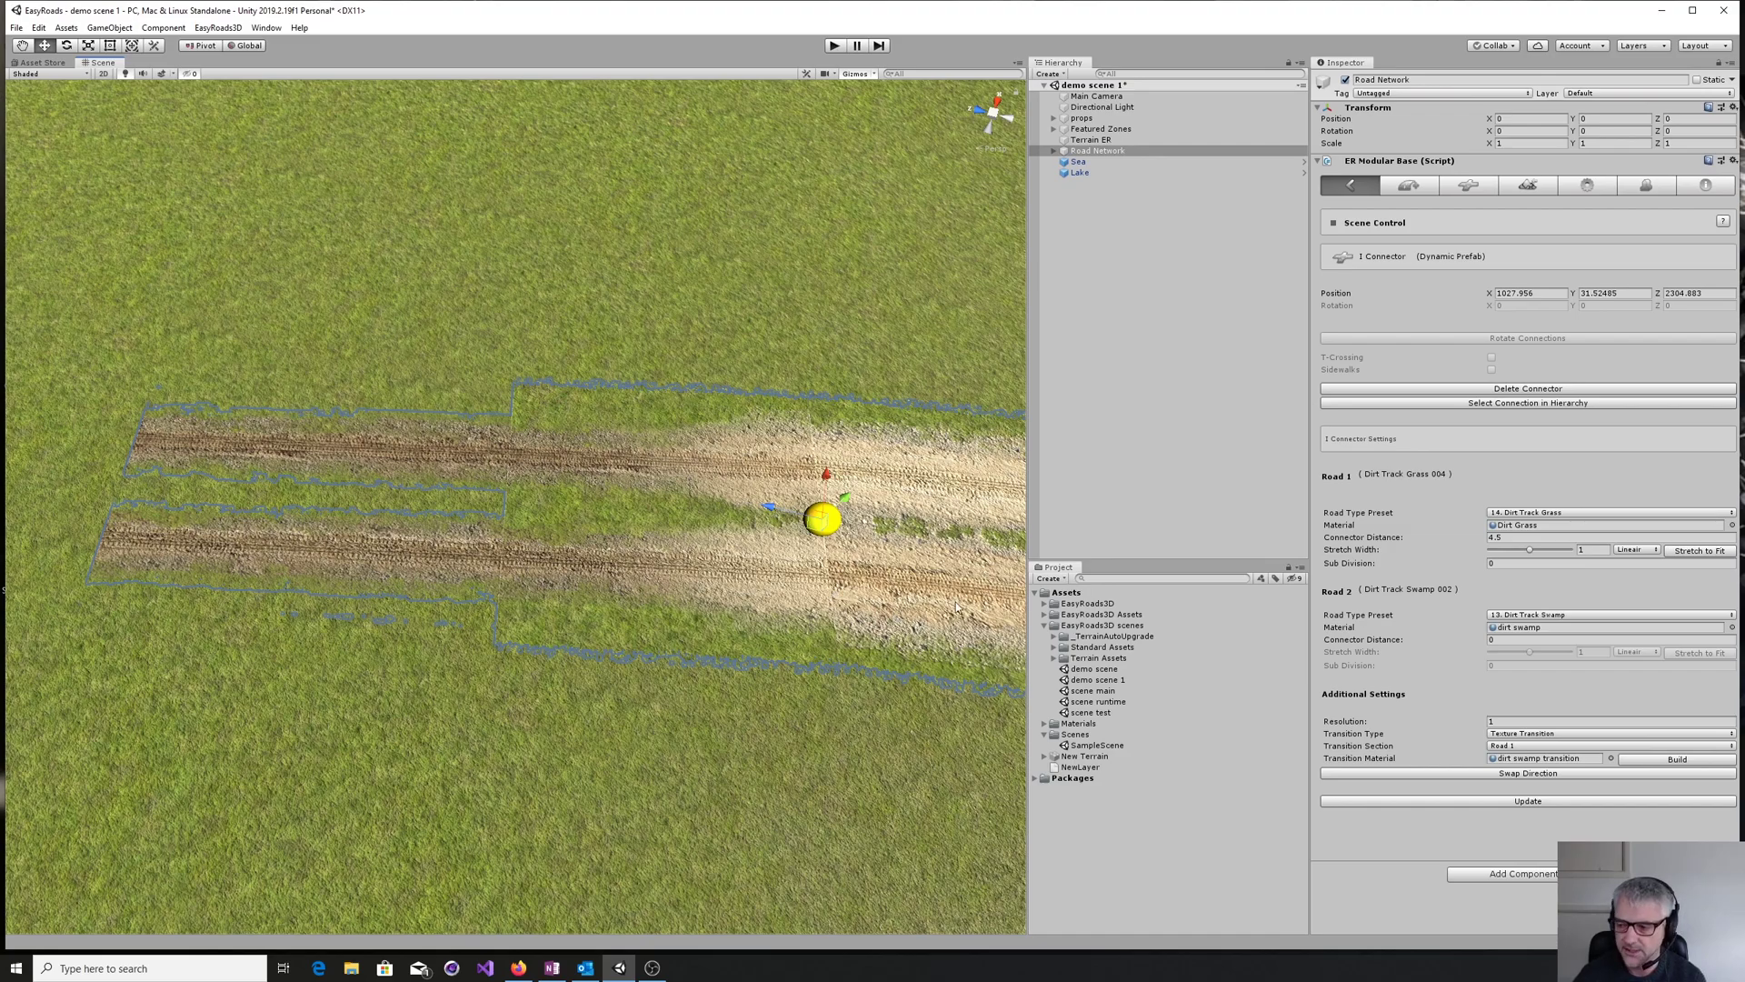
- Locate the dirt swamp transition material and preview its albedo, dirt path swamp transition
{"action": "left_click", "coordinate": [1543, 760]}
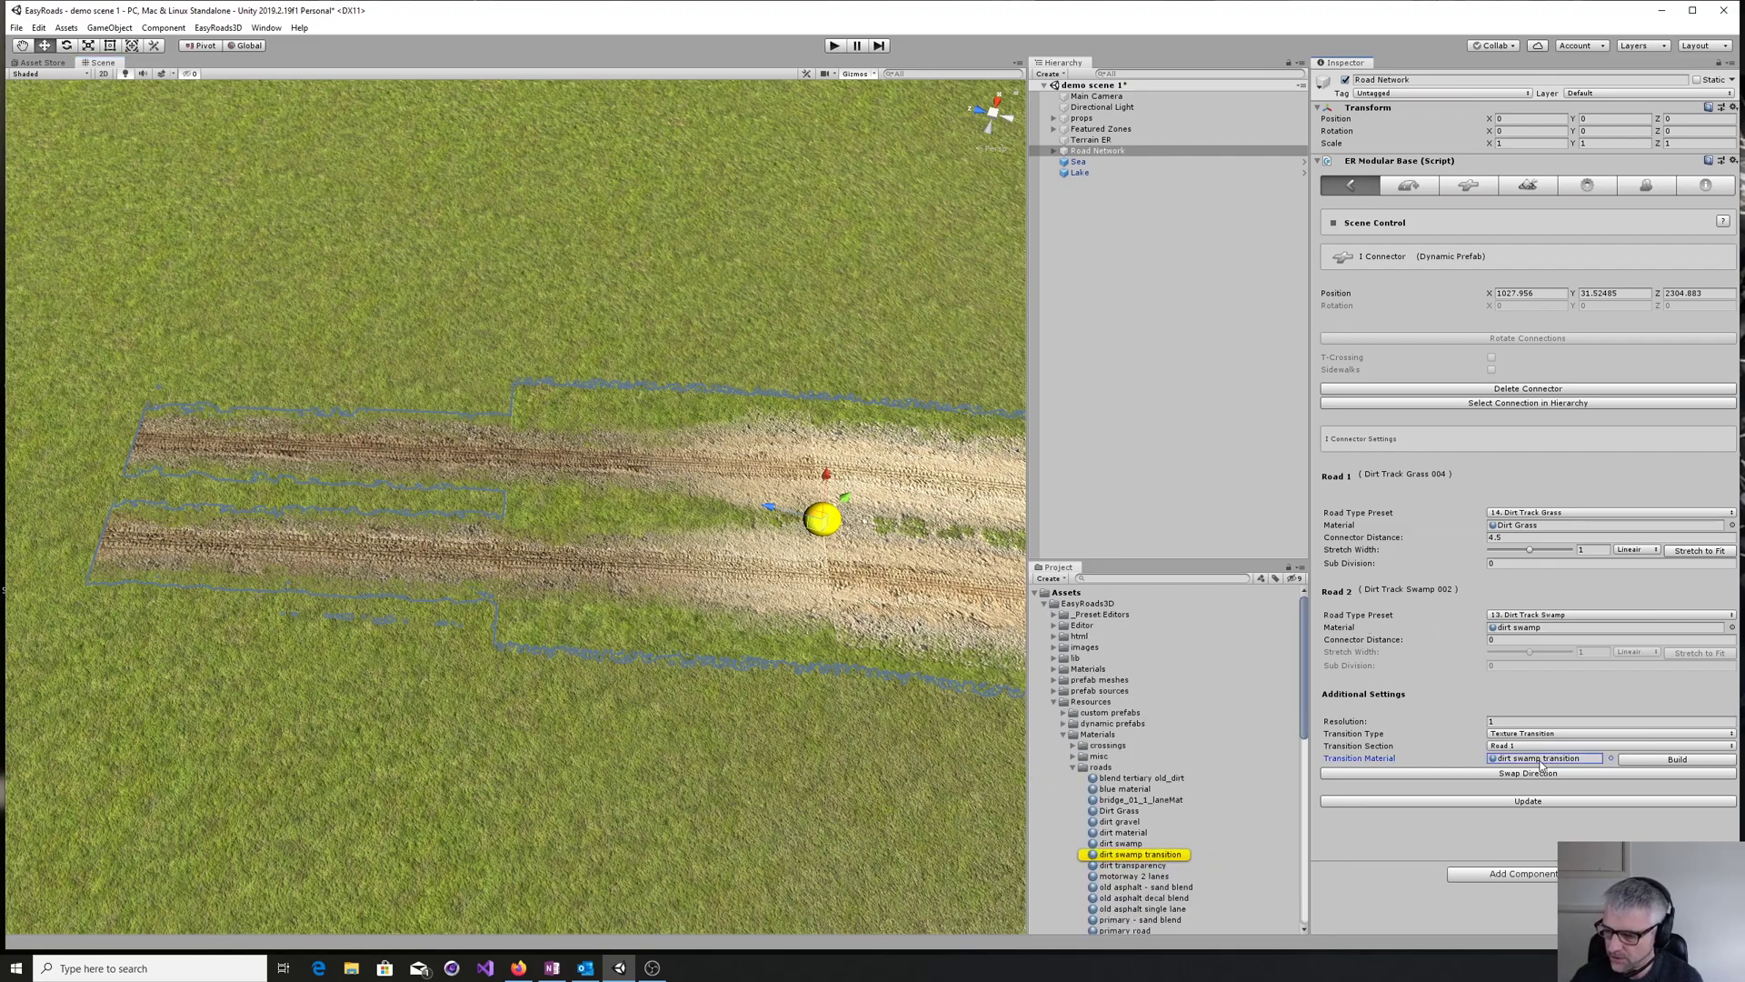
{"action": "left_click", "coordinate": [1139, 855]}
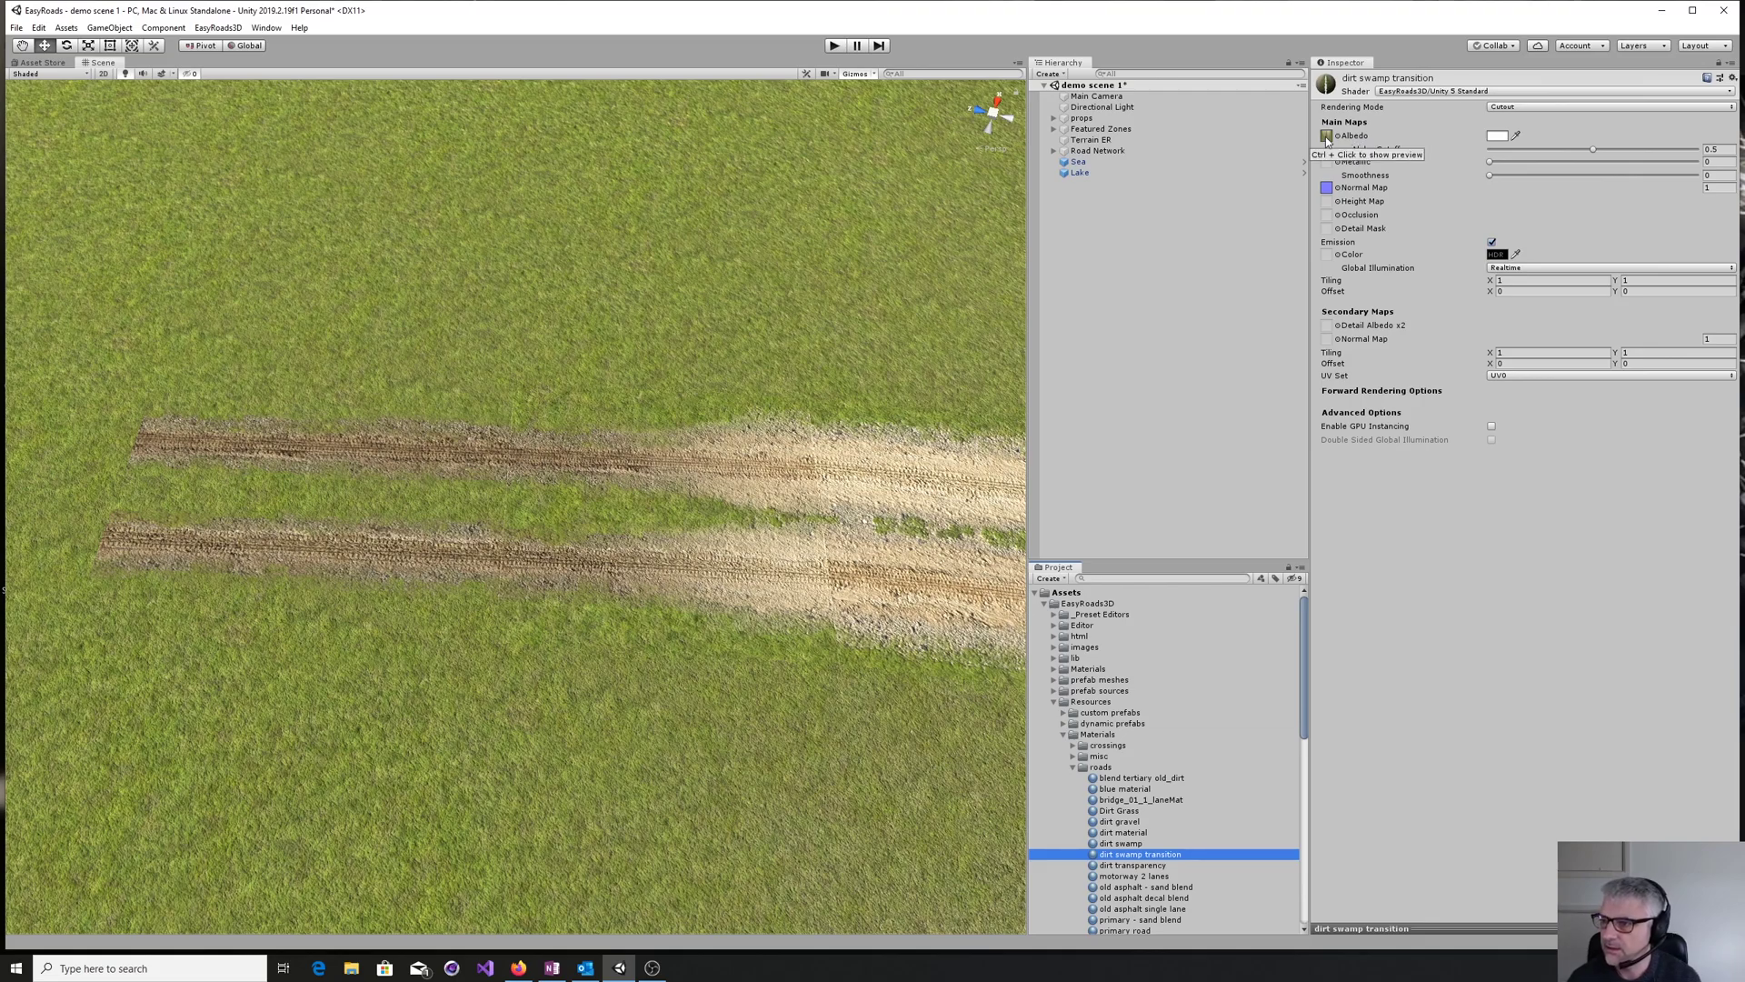
{"action": "left_click", "coordinate": [1326, 137], "text": "ctrl"}
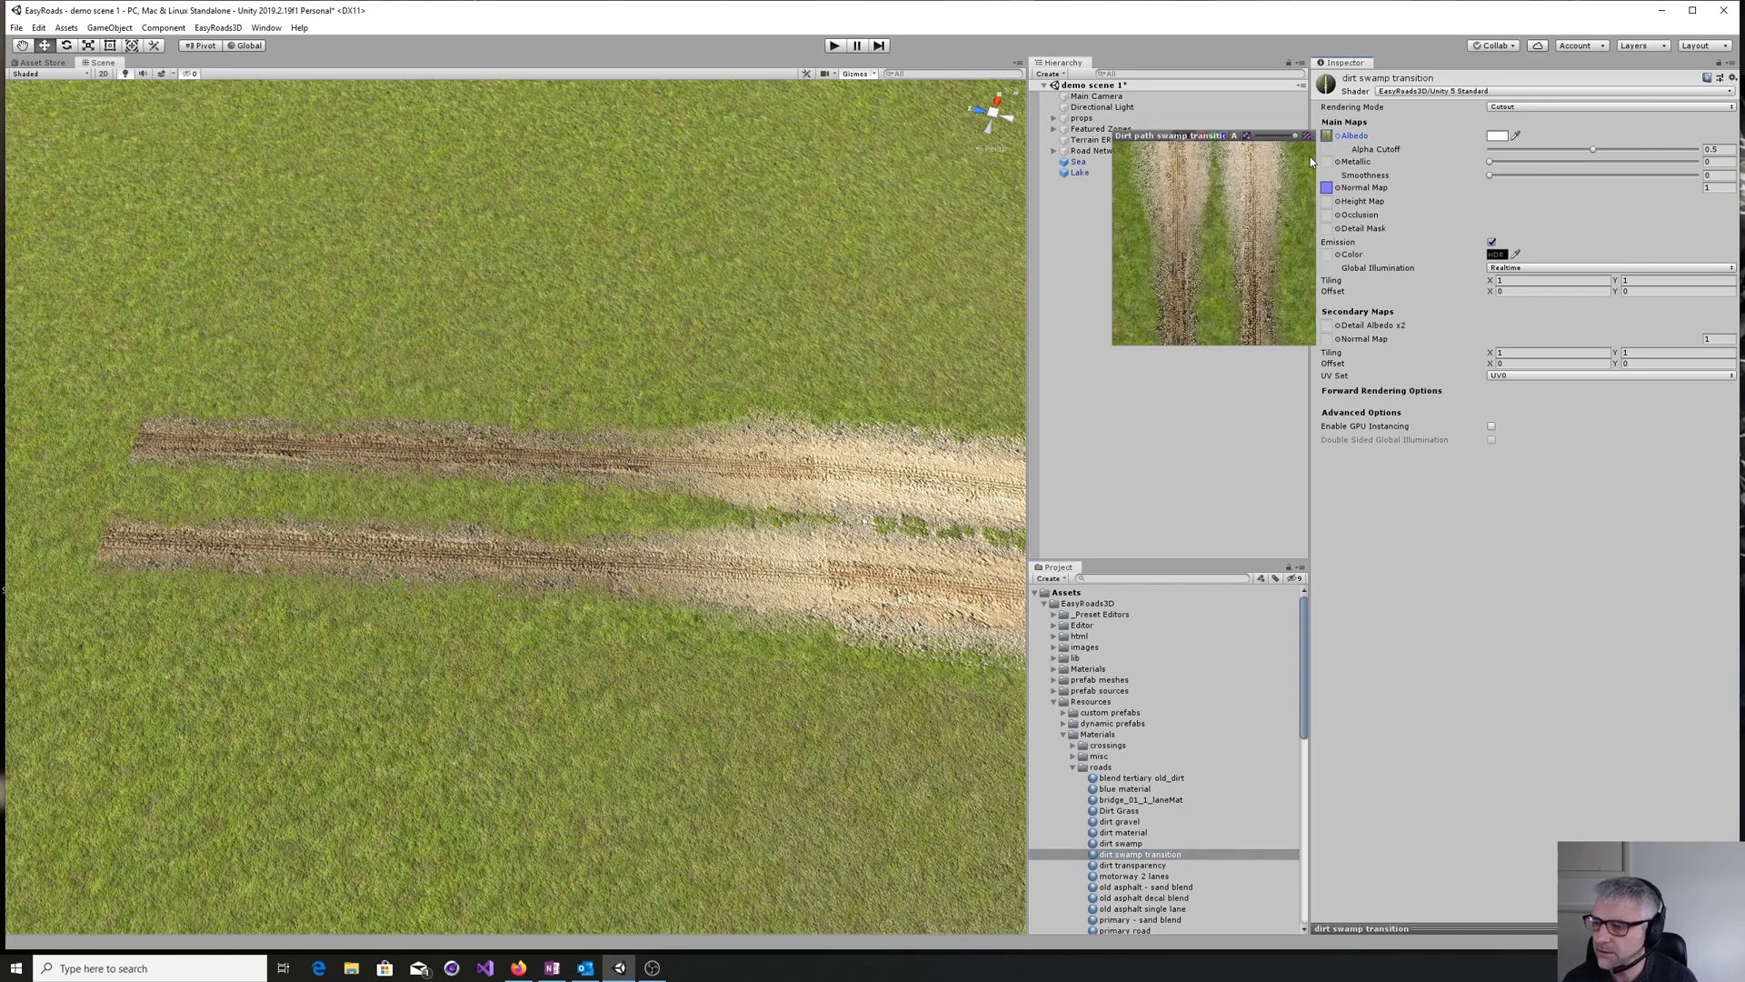